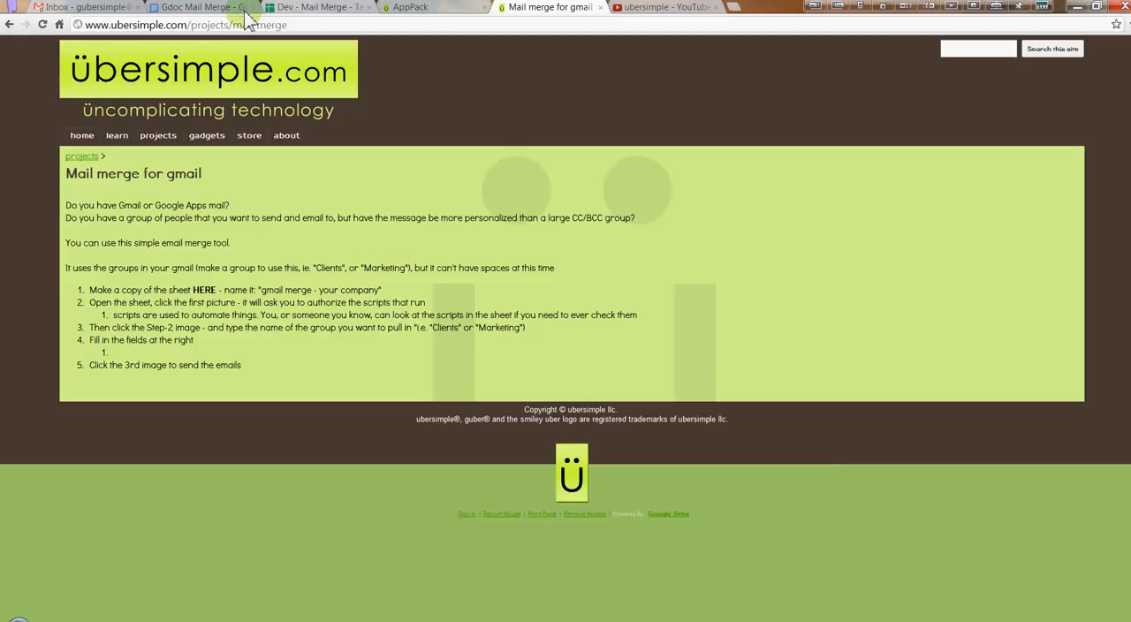
Look over the Gdoc Mail Merge document, the Gmail inbox and the Dev - Mail Merge - Test - 3.1 spreadsheet
click(213, 10)
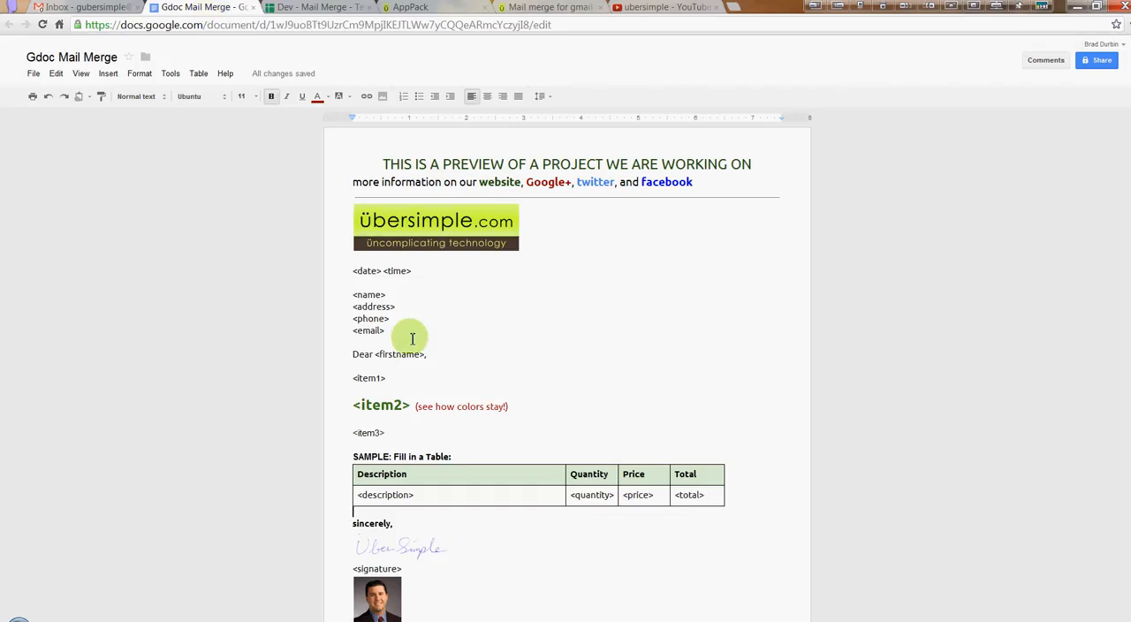
click(305, 8)
click(97, 8)
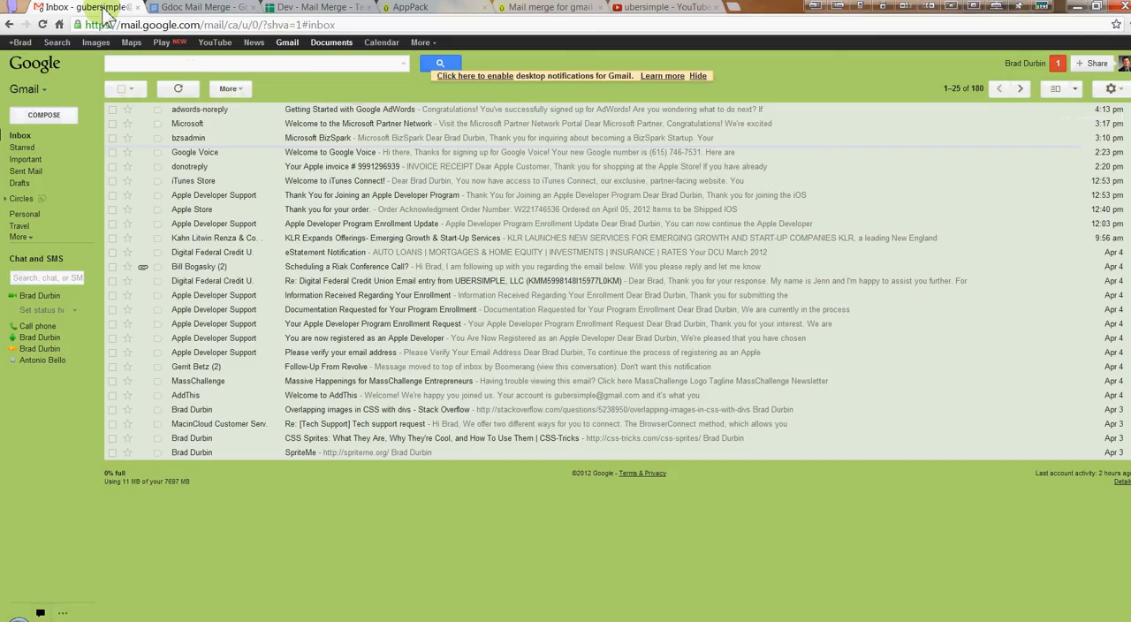
click(253, 7)
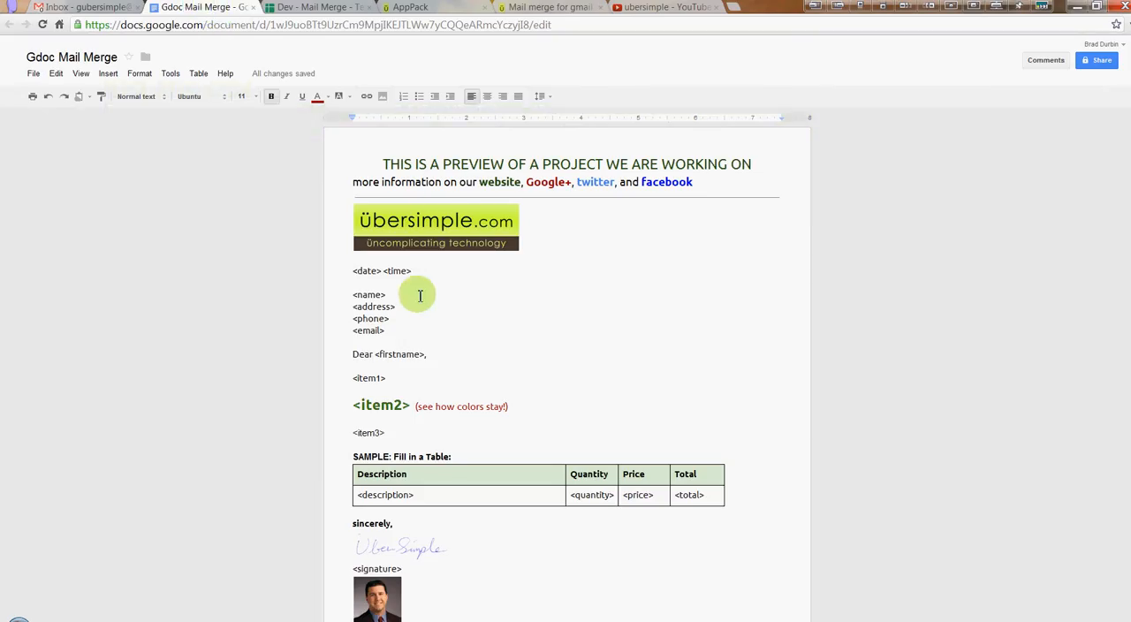
click(311, 8)
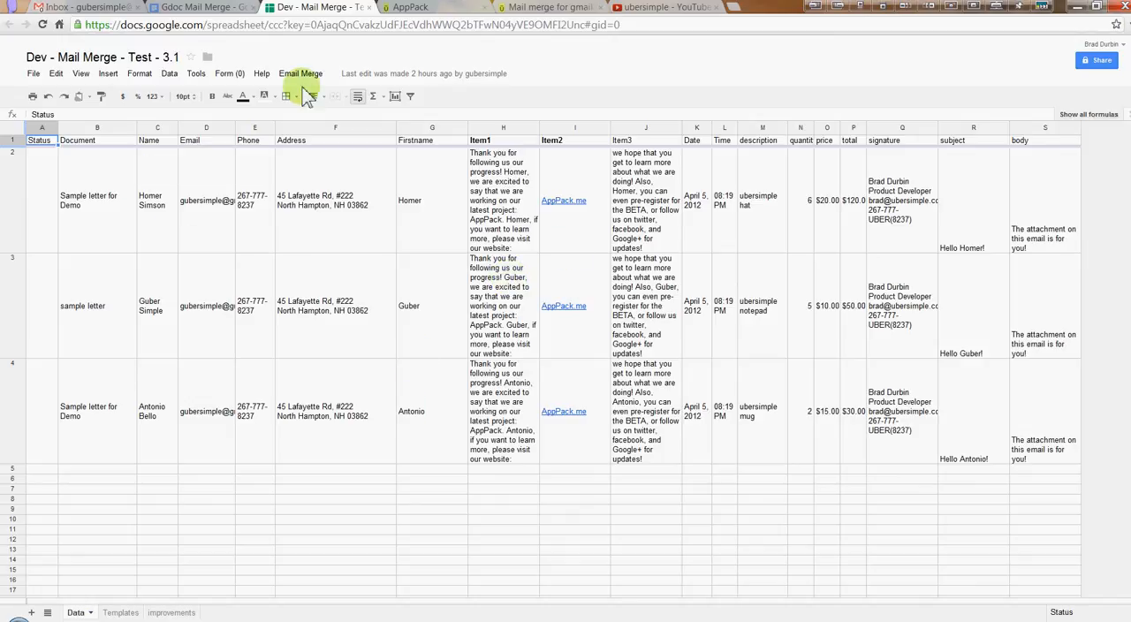
Examine the Gdoc Mail Merge template letter, focusing on the date and contact placeholders above the greeting
click(205, 8)
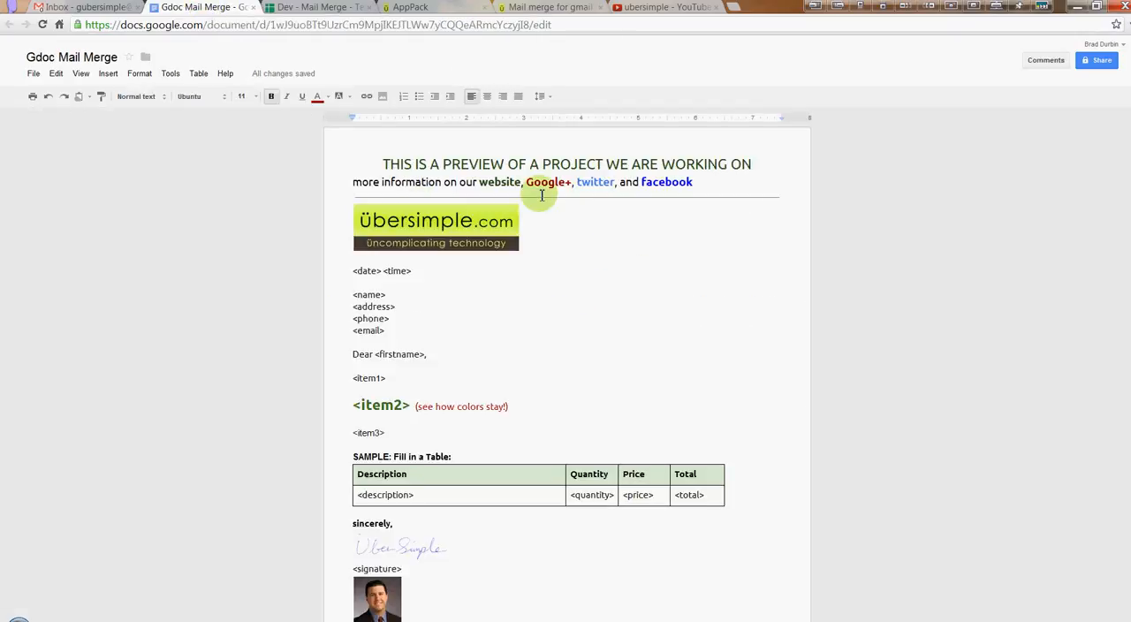
drag(371, 168, 591, 568)
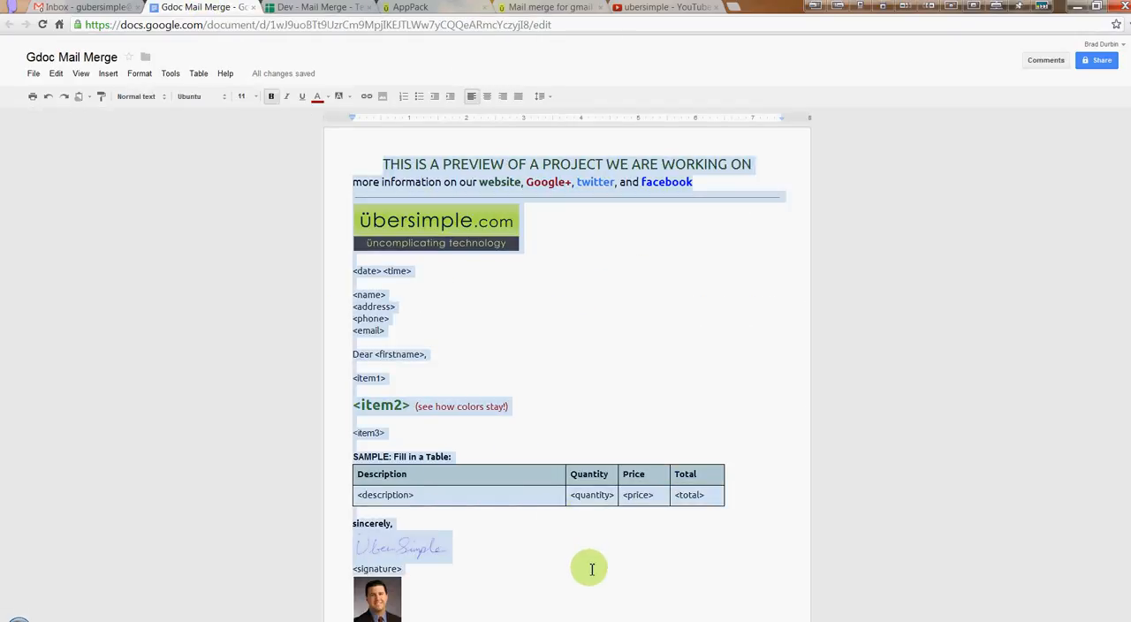
click(575, 320)
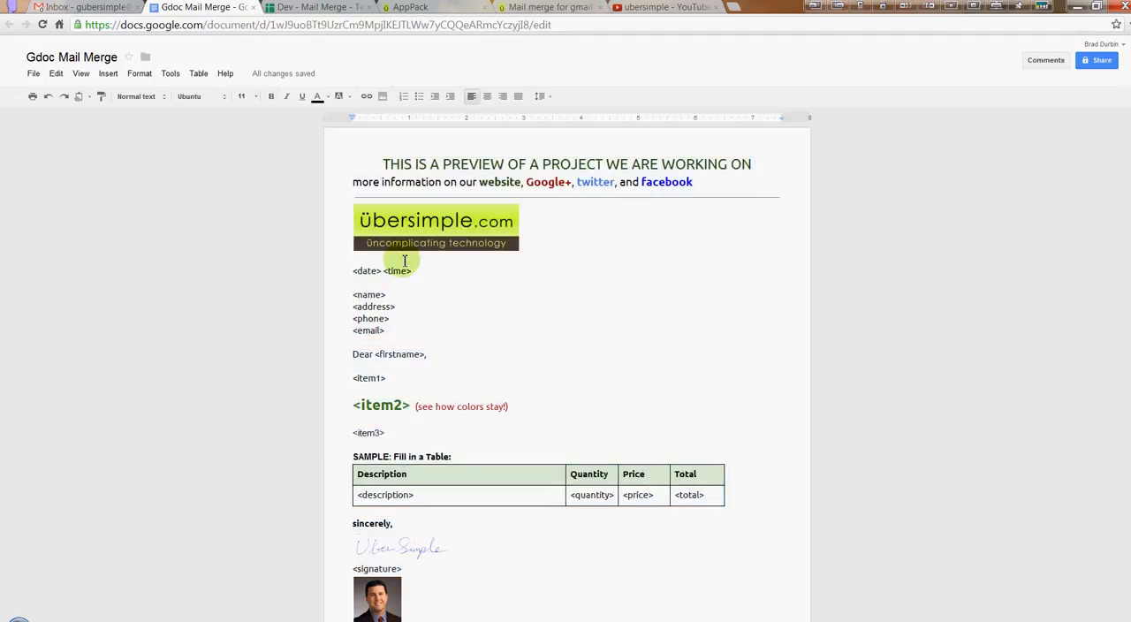
drag(353, 274, 385, 331)
click(366, 281)
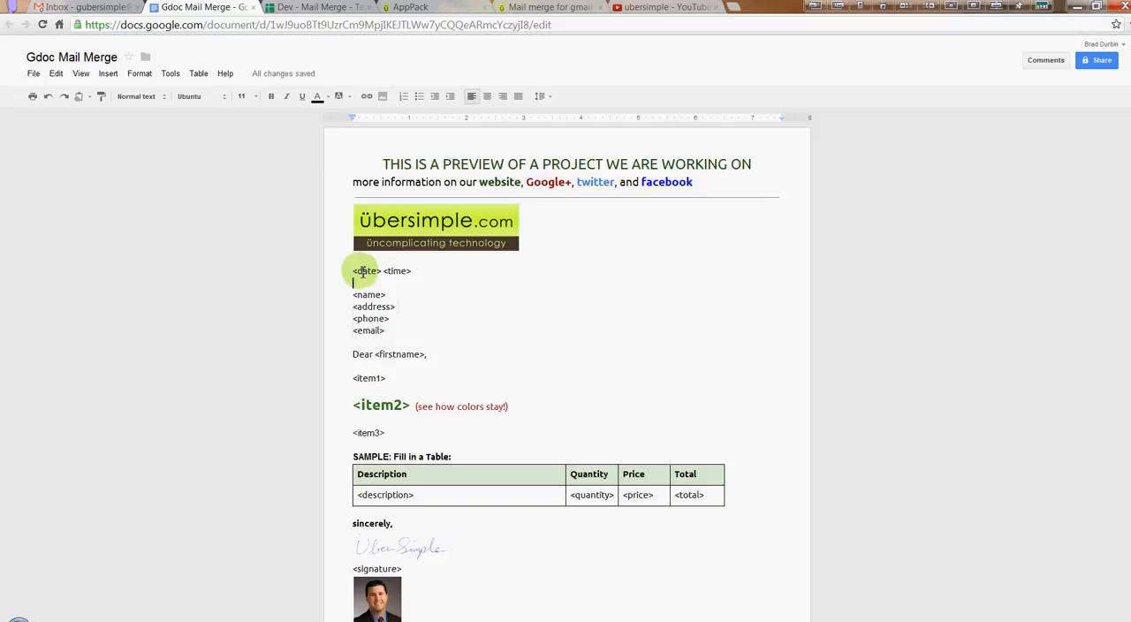
click(356, 272)
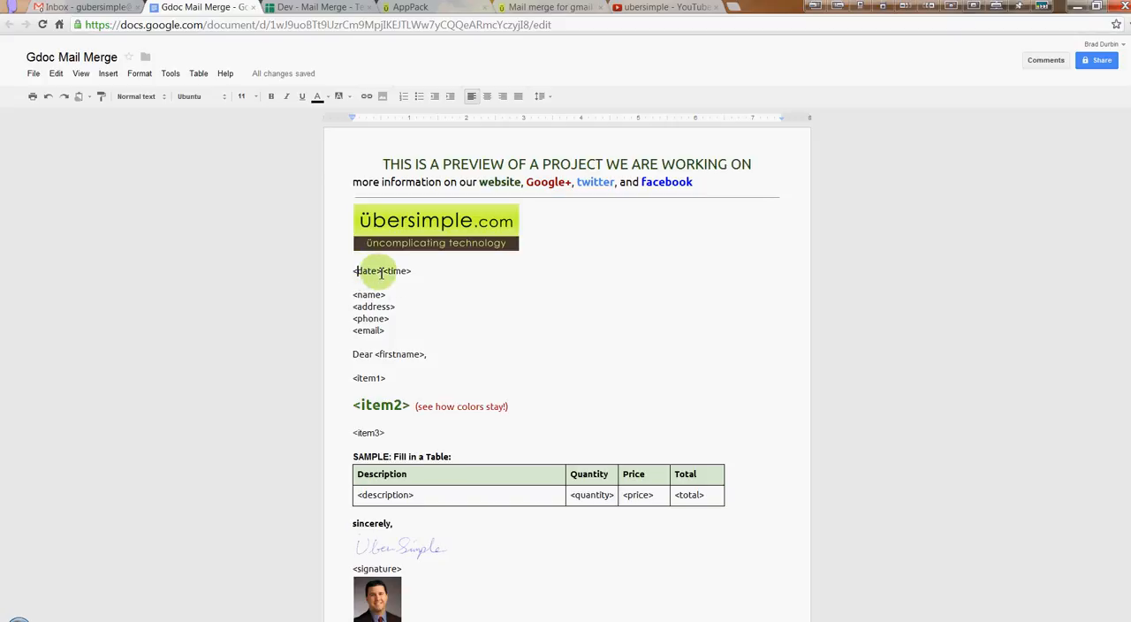
drag(383, 273, 351, 271)
click(369, 271)
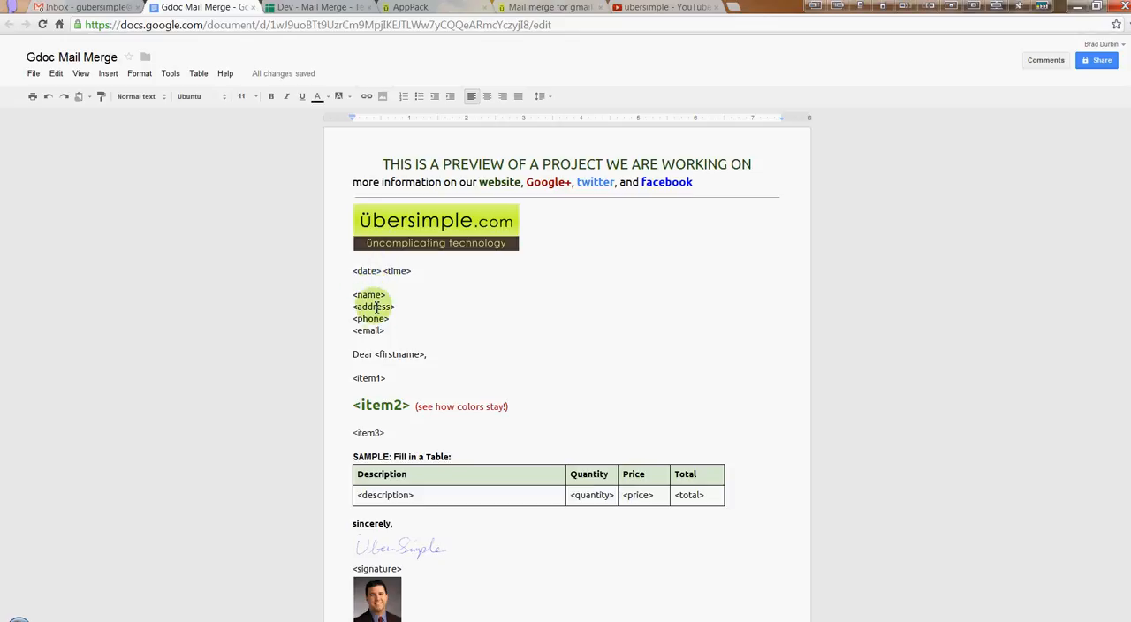
Examine the template's item placeholders, the sample table's placeholders and the signature block at the letter's end
click(369, 378)
click(371, 431)
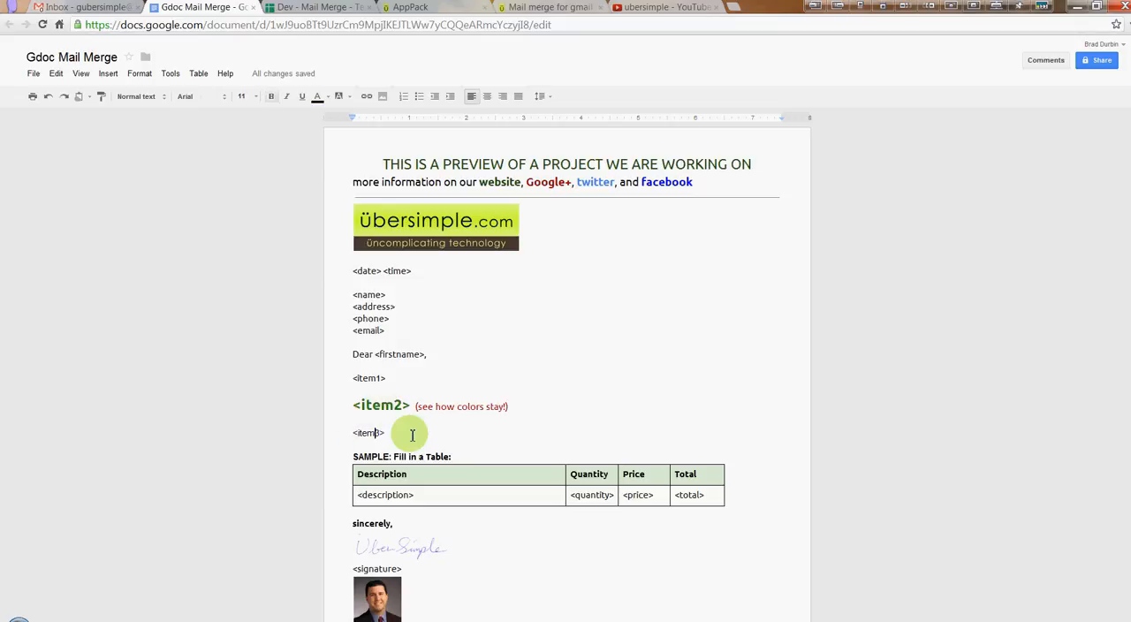
click(377, 496)
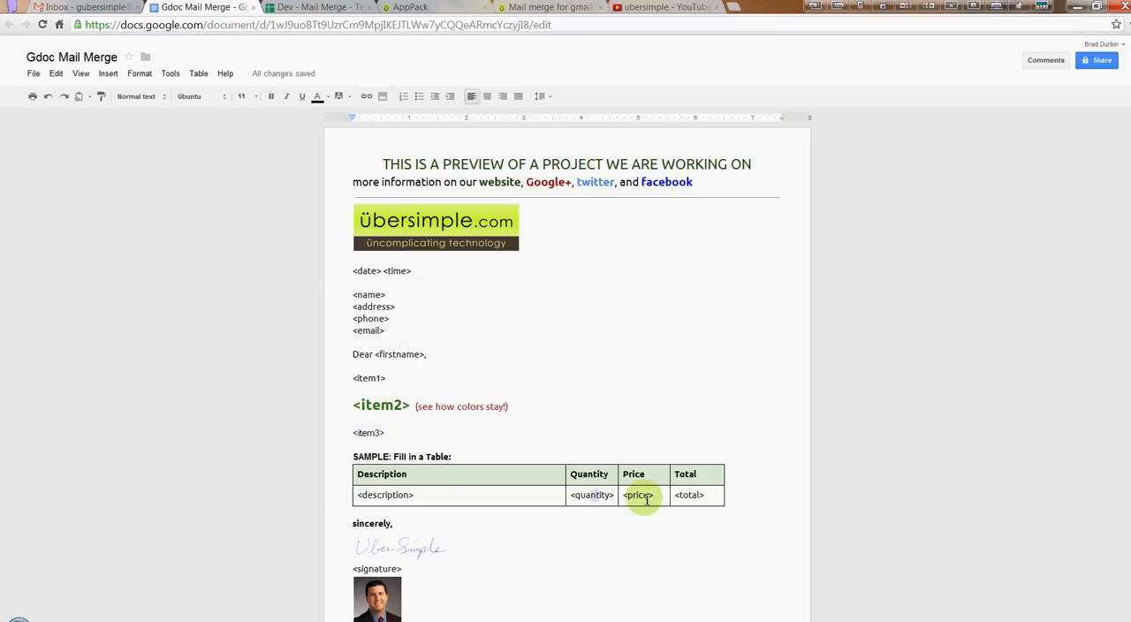
click(688, 495)
scroll(598, 429, down, 2)
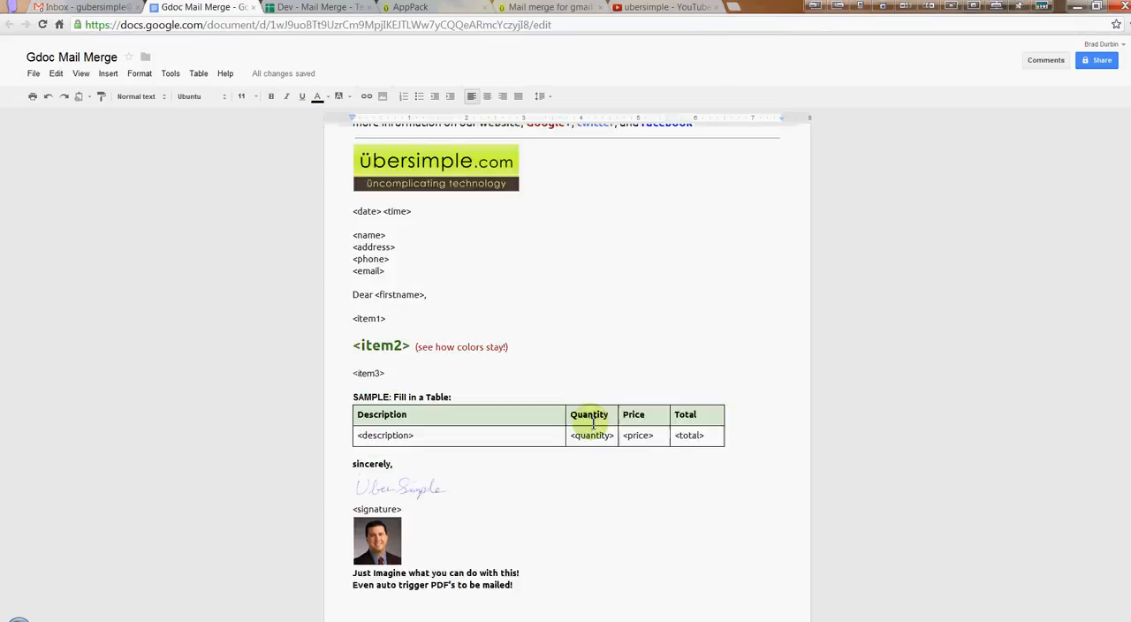
click(380, 428)
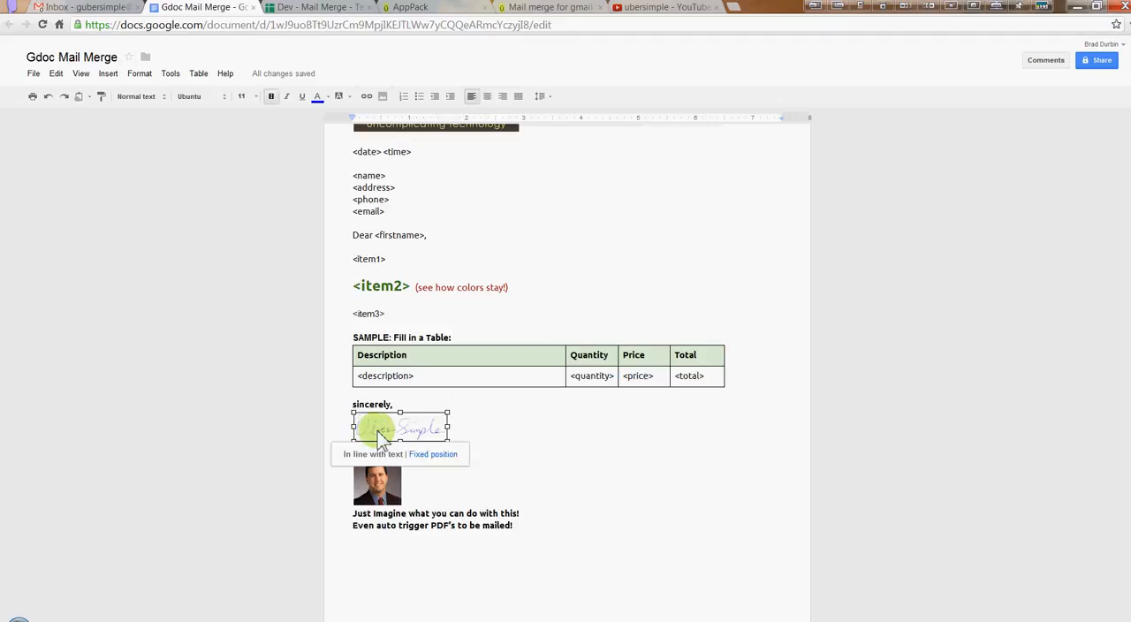
click(521, 429)
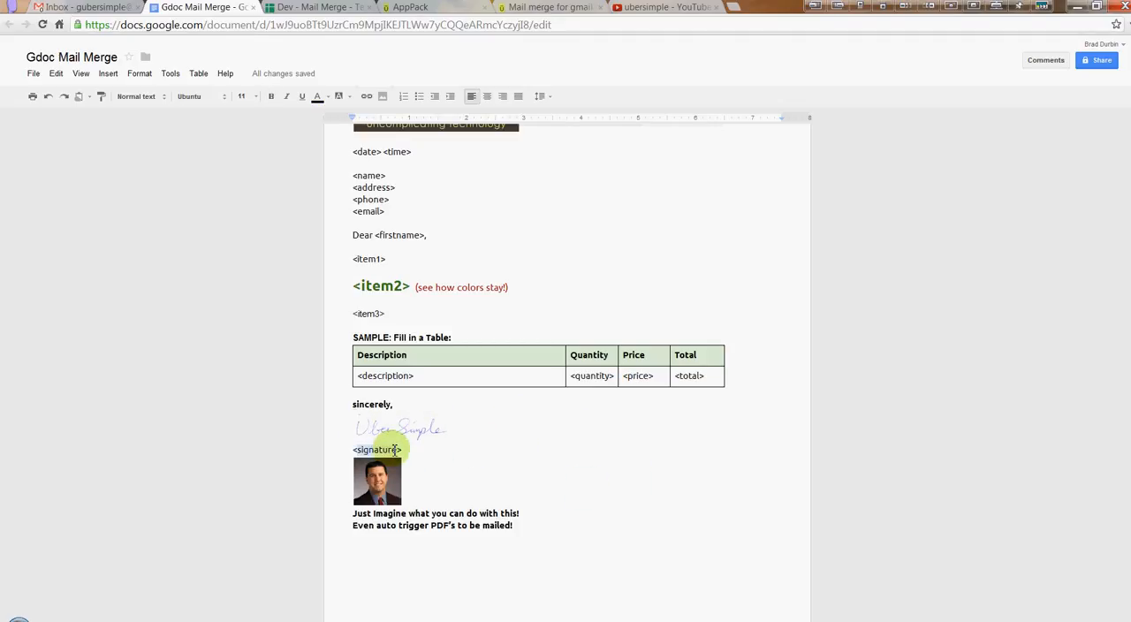
Compare the merge spreadsheet's Name, Email, Phone, Address and Firstname headers with the placeholders in the template letter
click(311, 9)
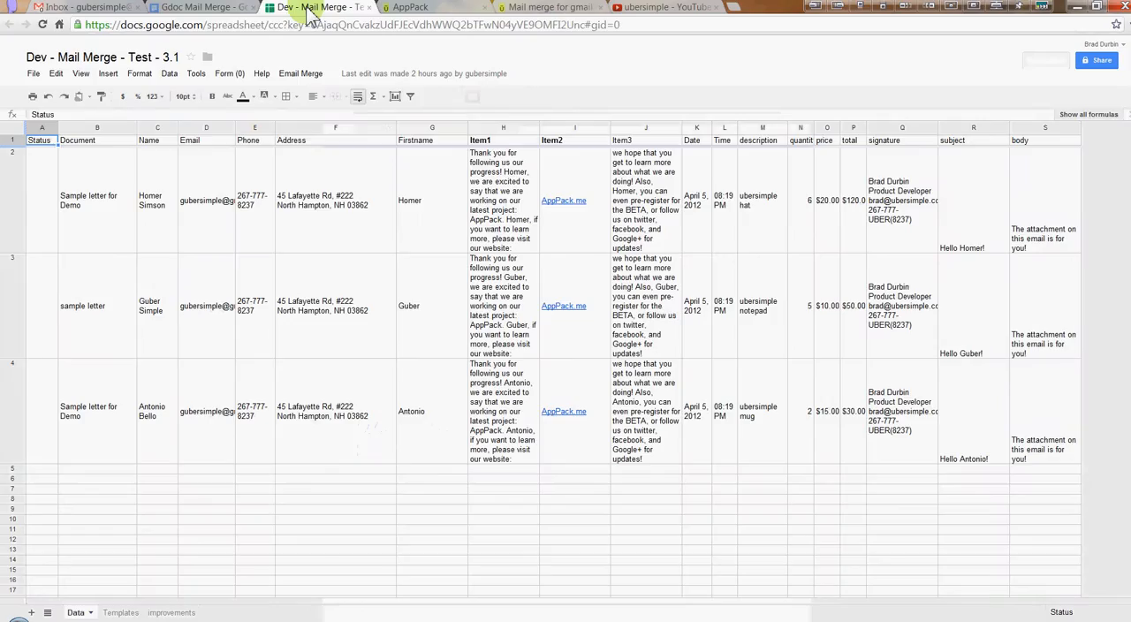
click(89, 204)
click(157, 177)
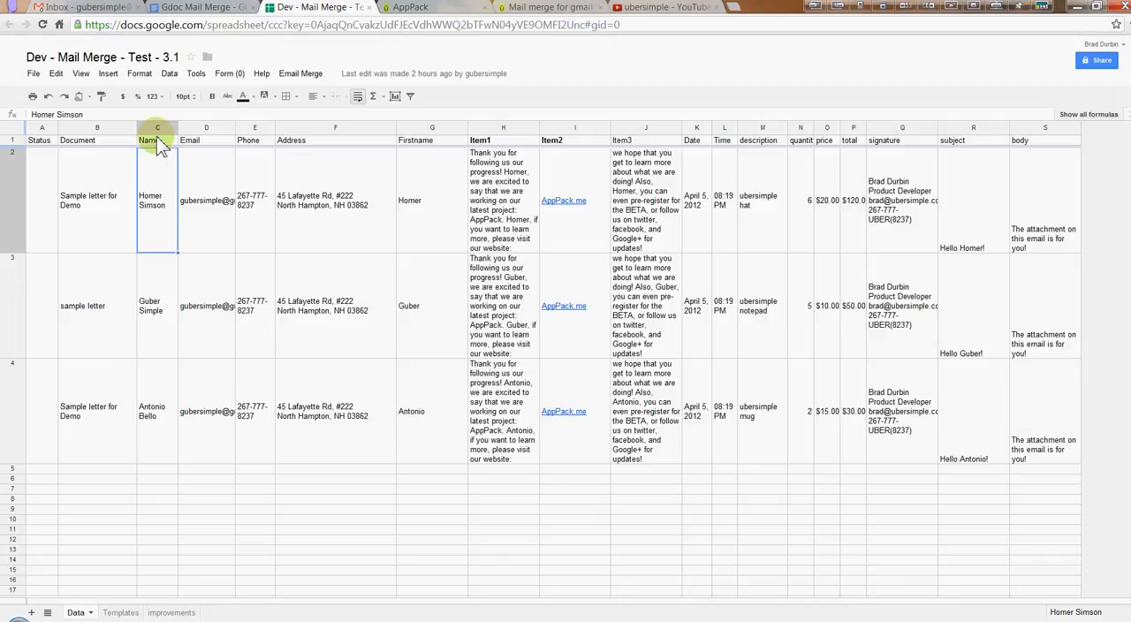
click(152, 141)
click(199, 141)
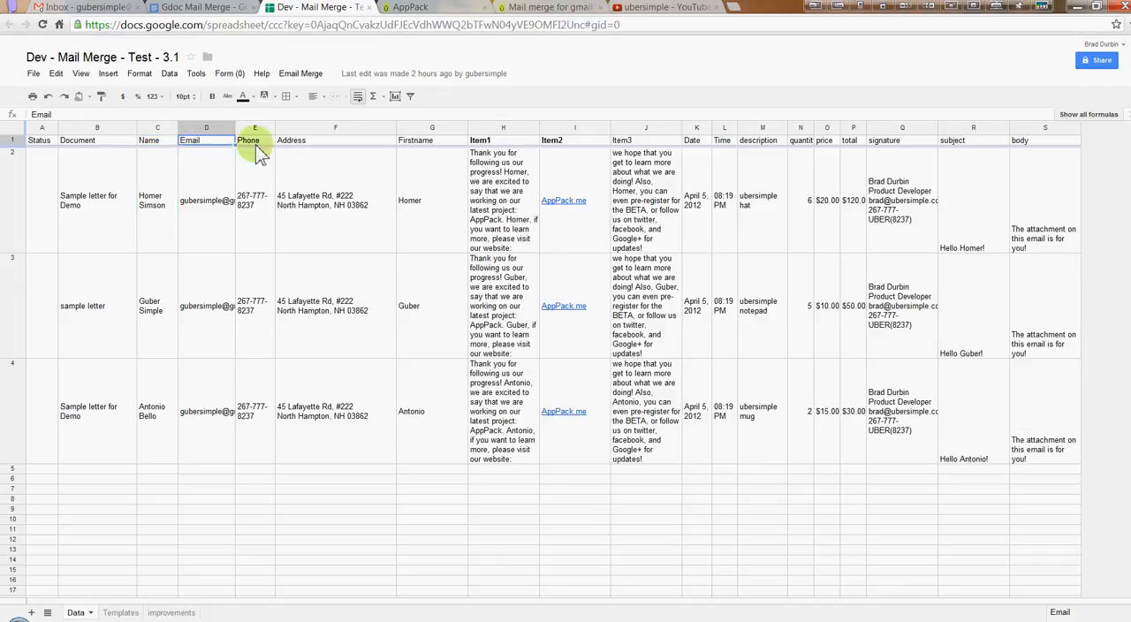
click(263, 142)
click(297, 144)
click(431, 142)
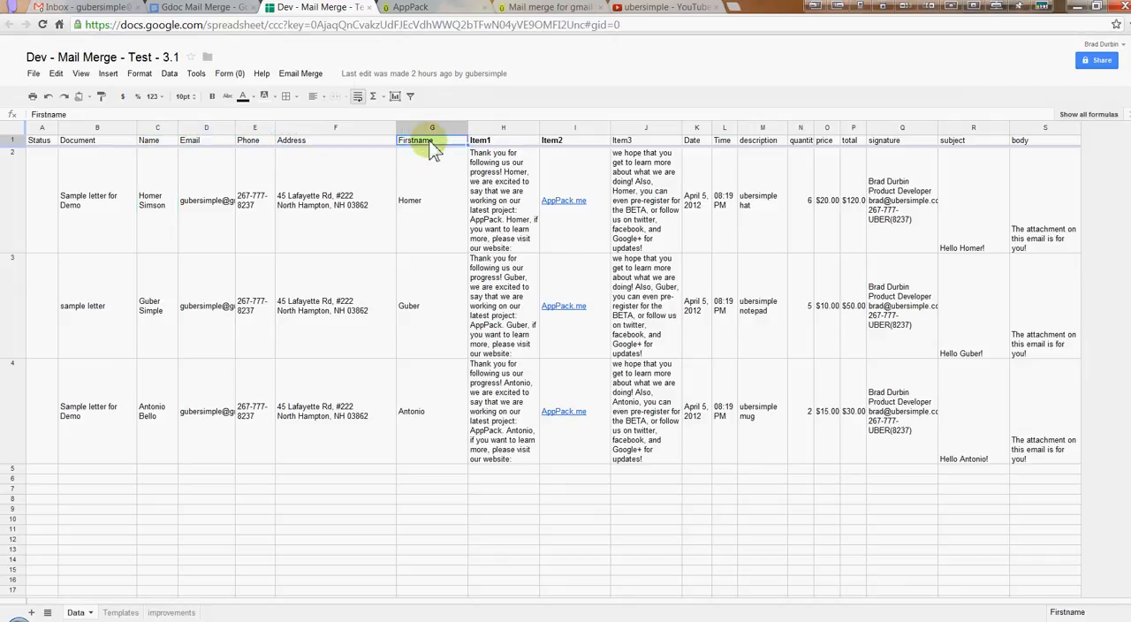
click(209, 9)
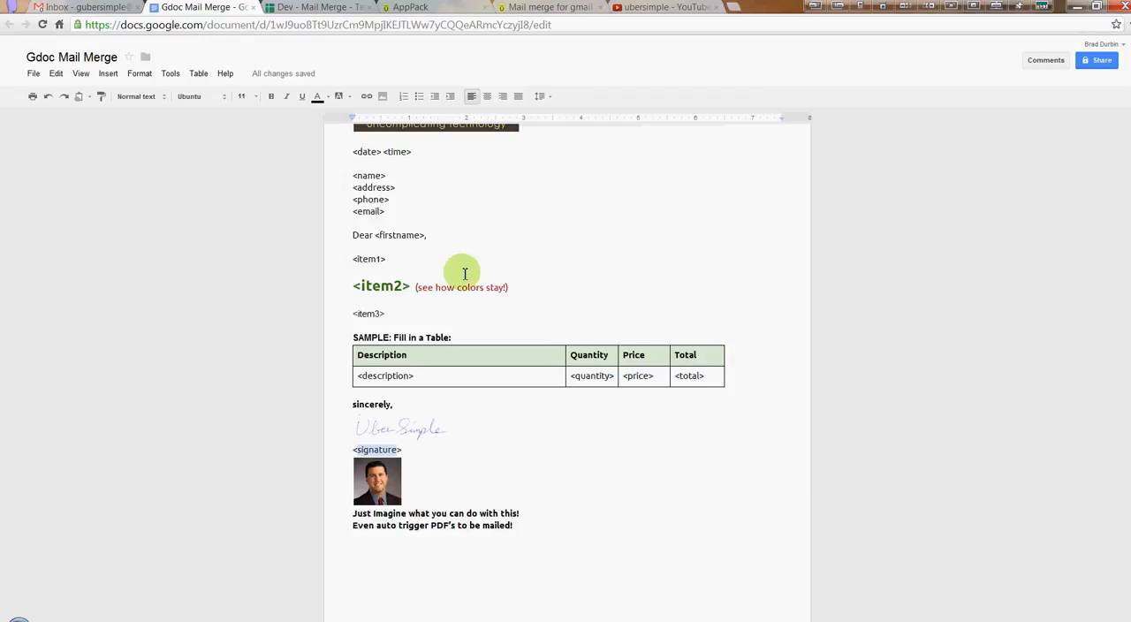
scroll(432, 250, up, 1)
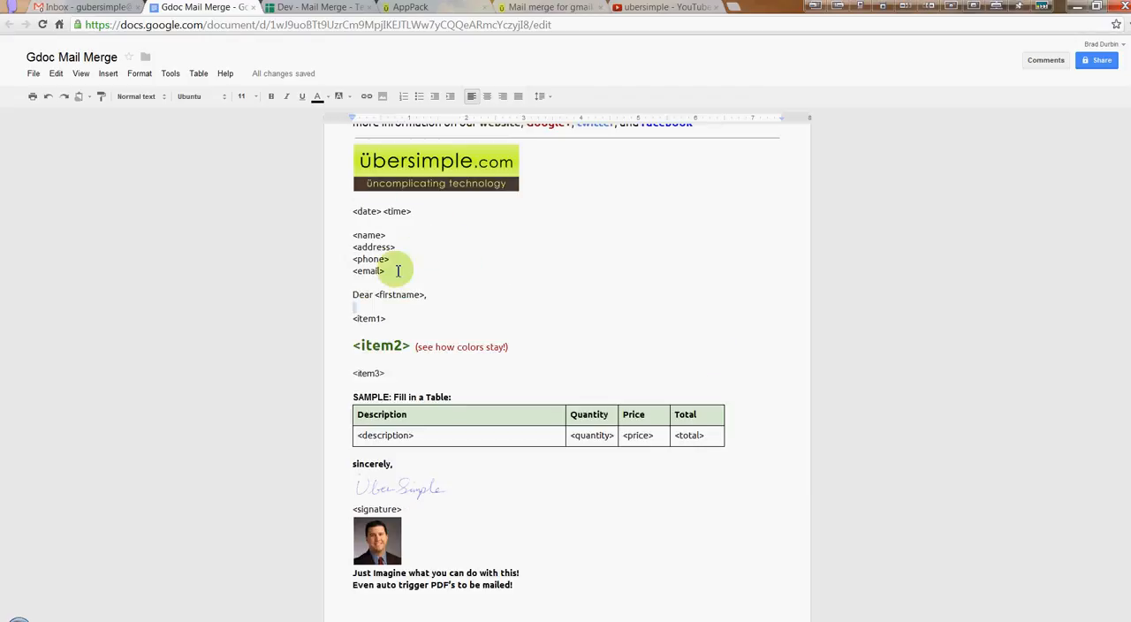
Inspect the Item1 formula in cell H2 of the merge spreadsheet and its references to G2, leaving it unedited
click(313, 9)
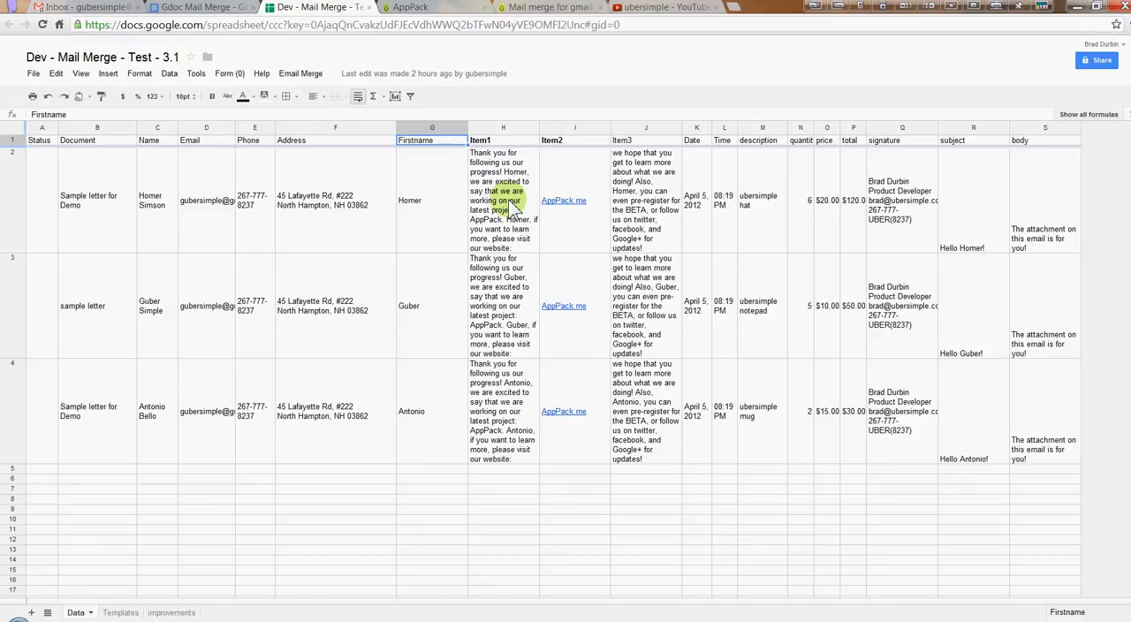
click(502, 140)
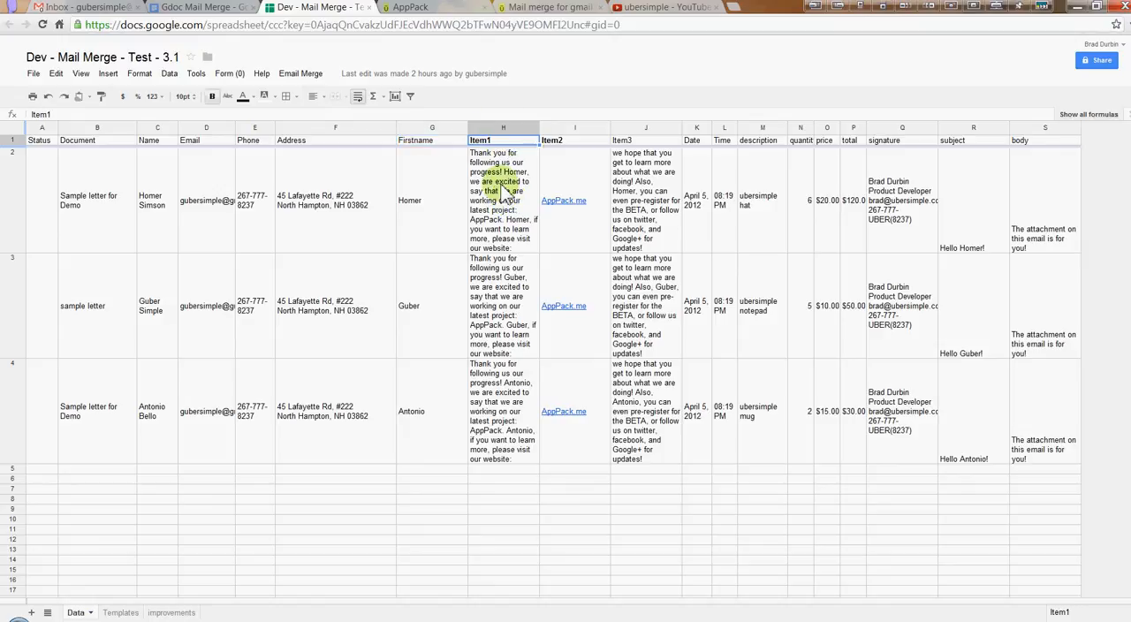
double_click(503, 187)
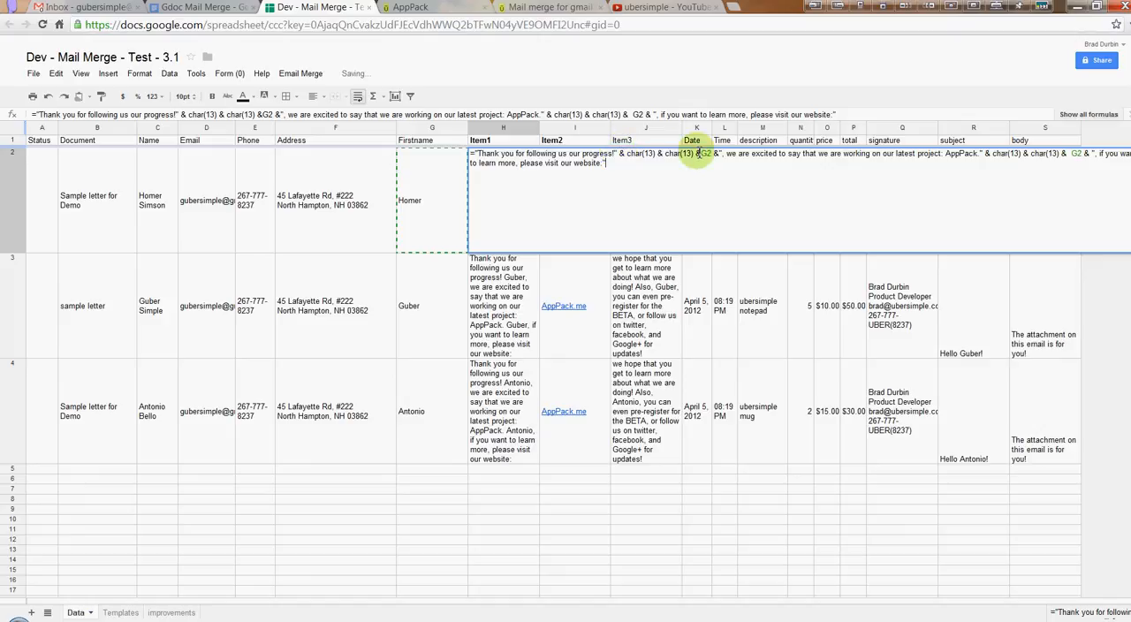
click(712, 154)
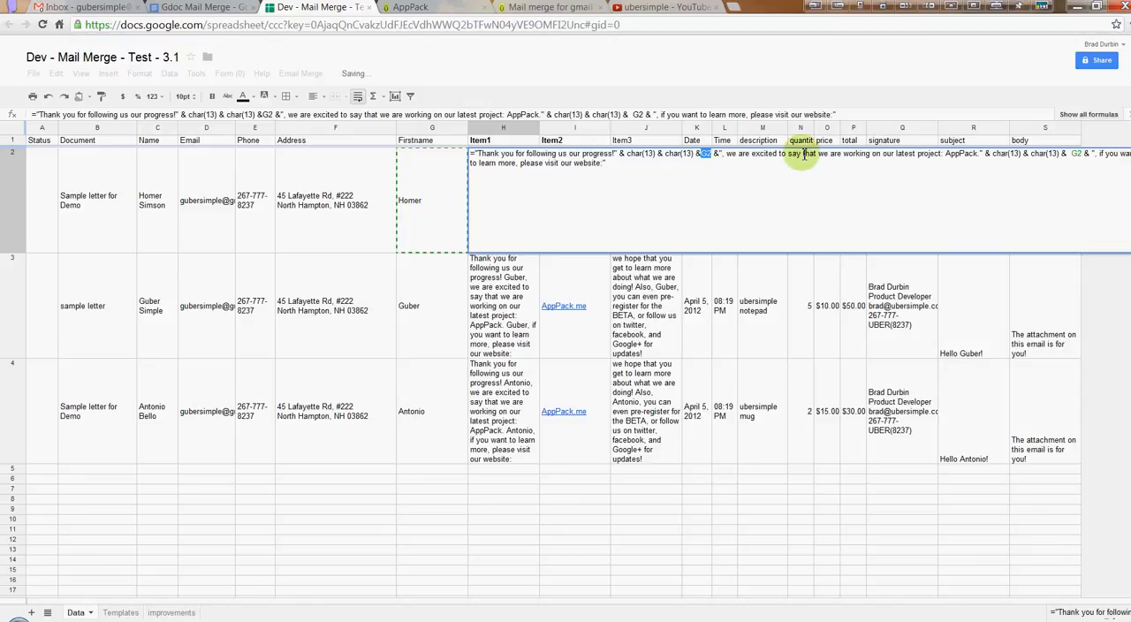
double_click(1076, 154)
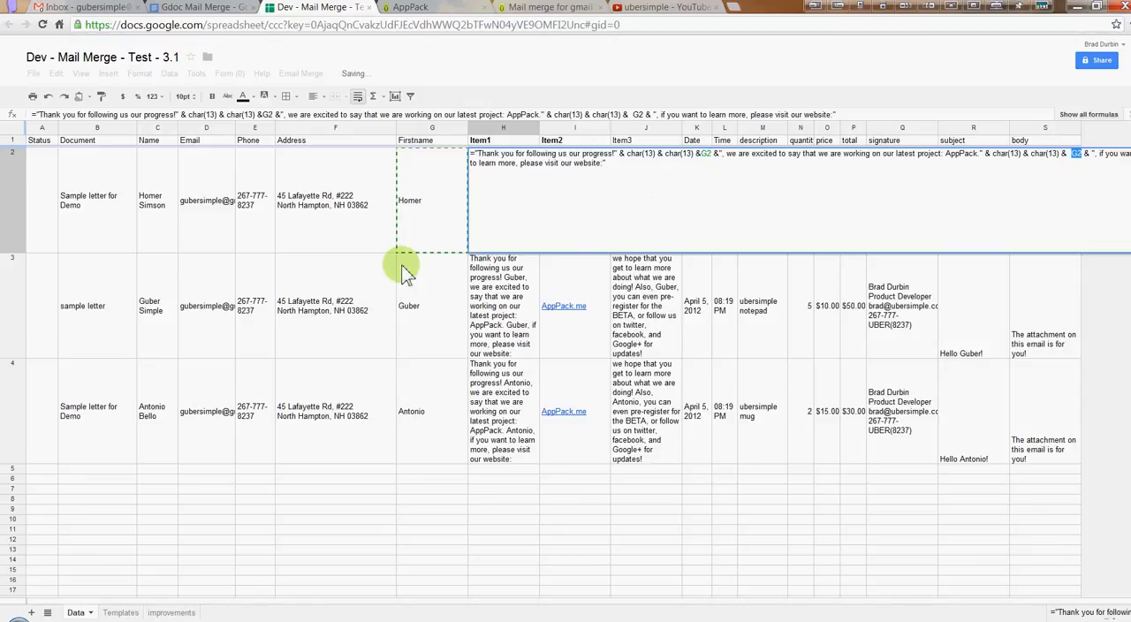
key(Escape)
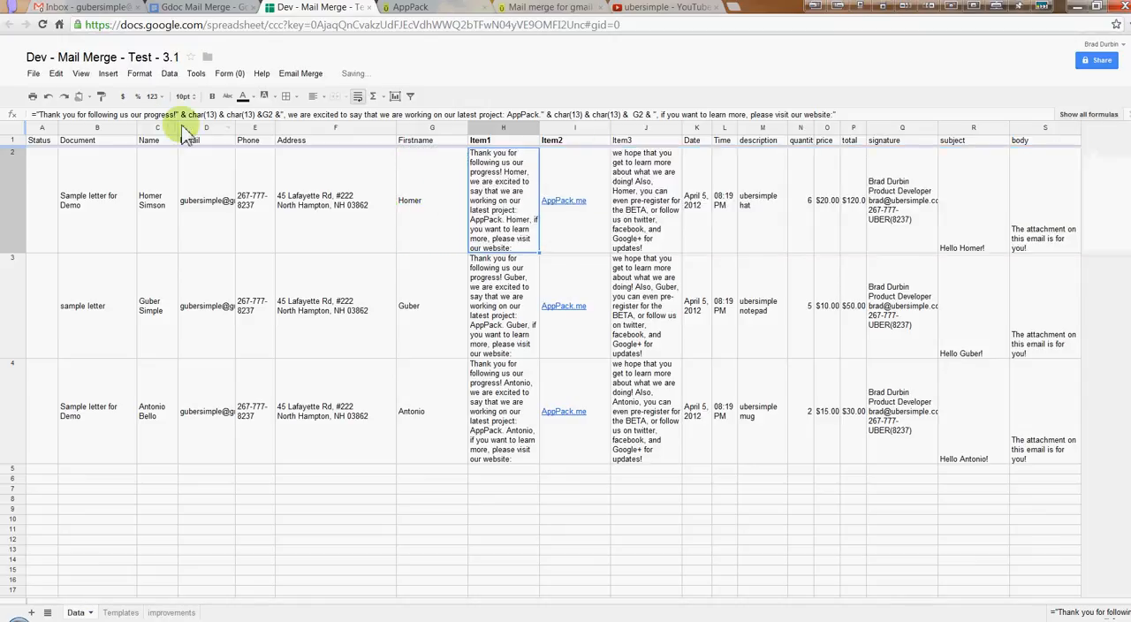
Inspect the Item3 formula's char(13) line breaks in cell J2, plus the Date and Time formulas in row 2
click(653, 185)
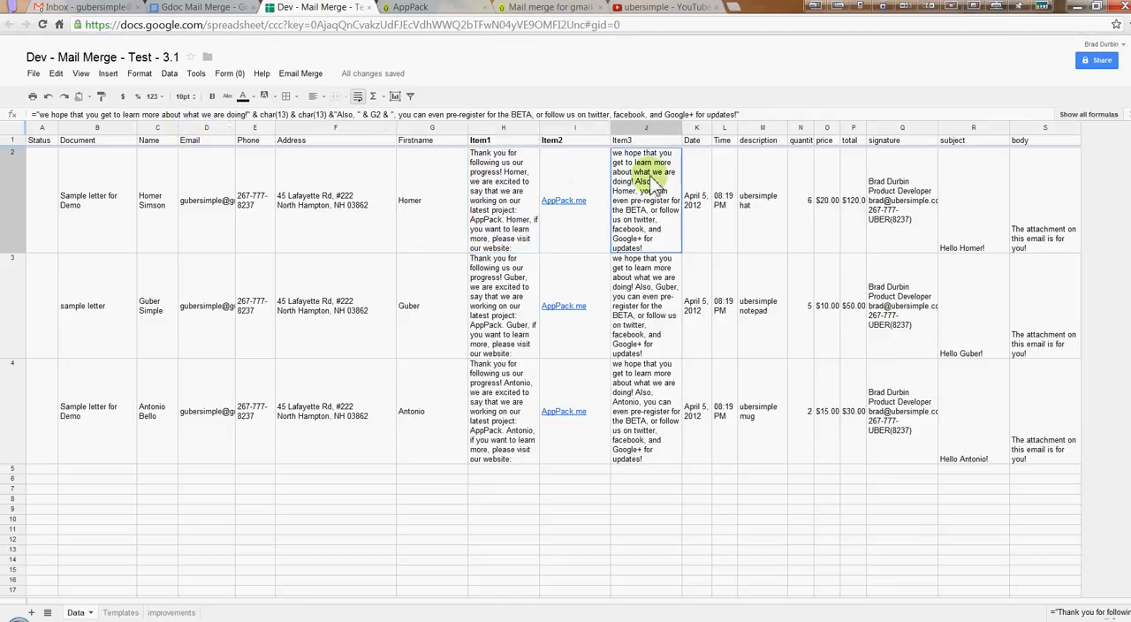
double_click(648, 182)
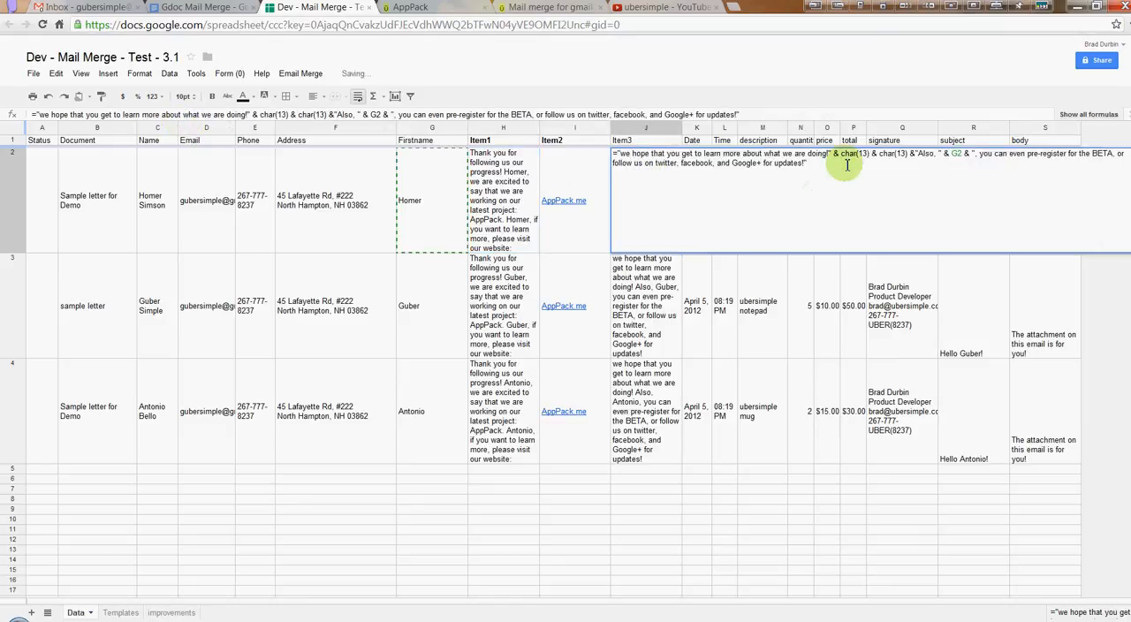
drag(841, 154, 886, 155)
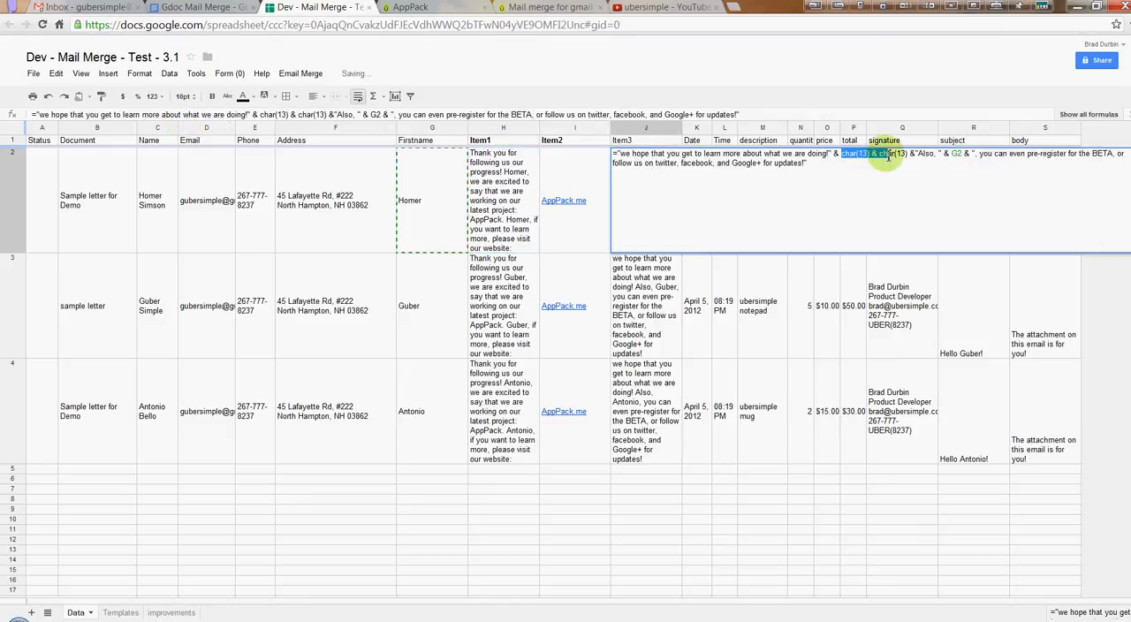
key(Escape)
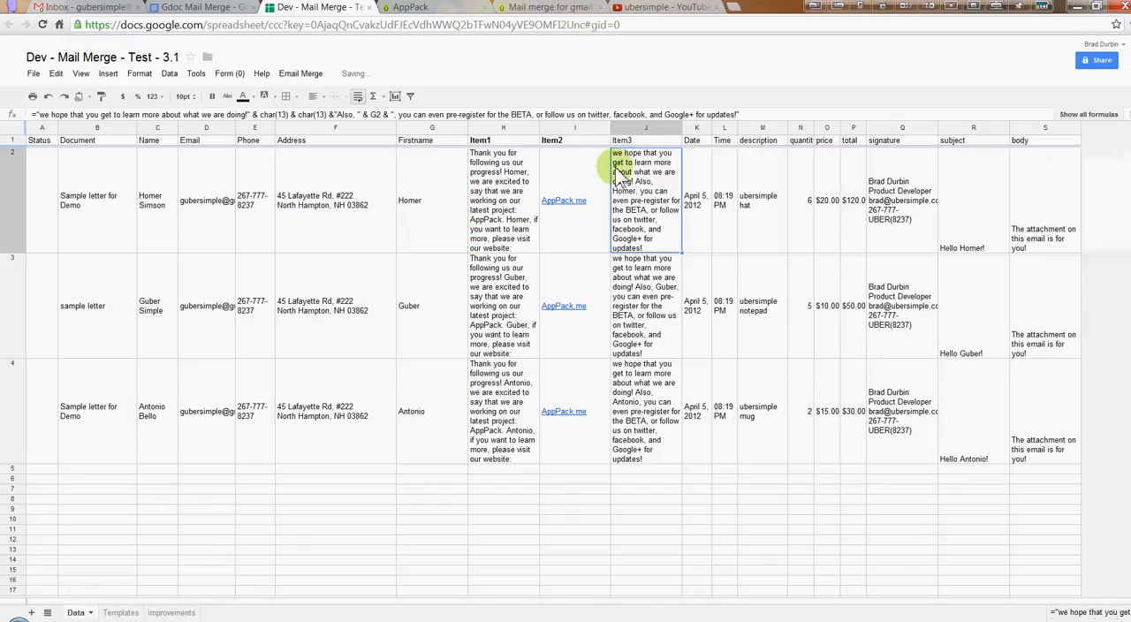
click(696, 194)
click(722, 196)
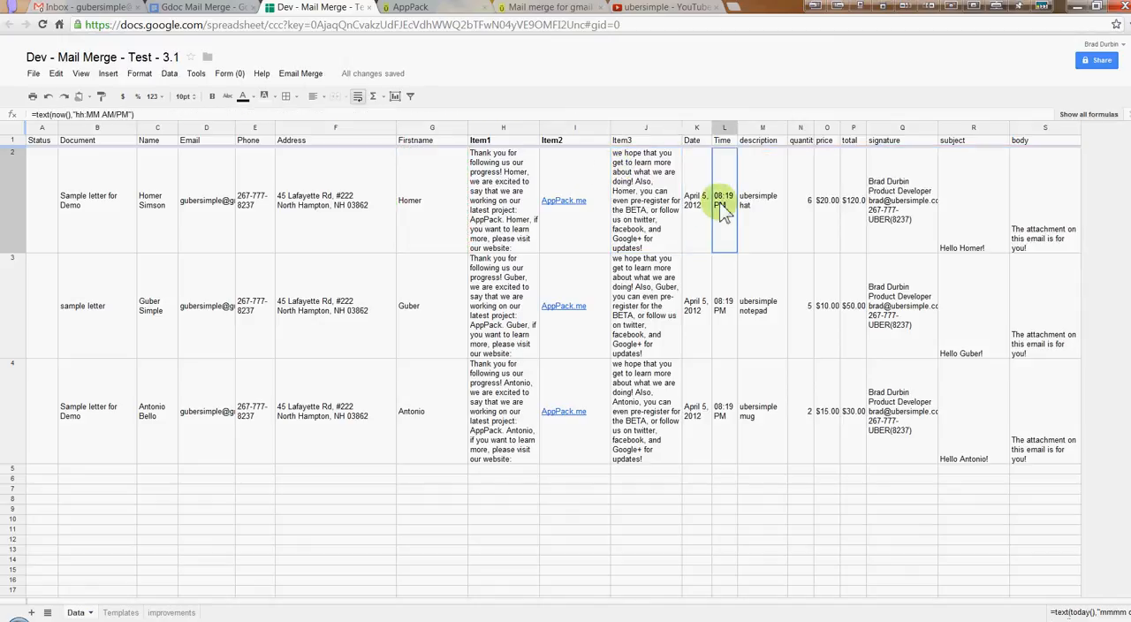
Widen the signature column (column Q) so each e-mail address and phone number fits on one line
click(897, 195)
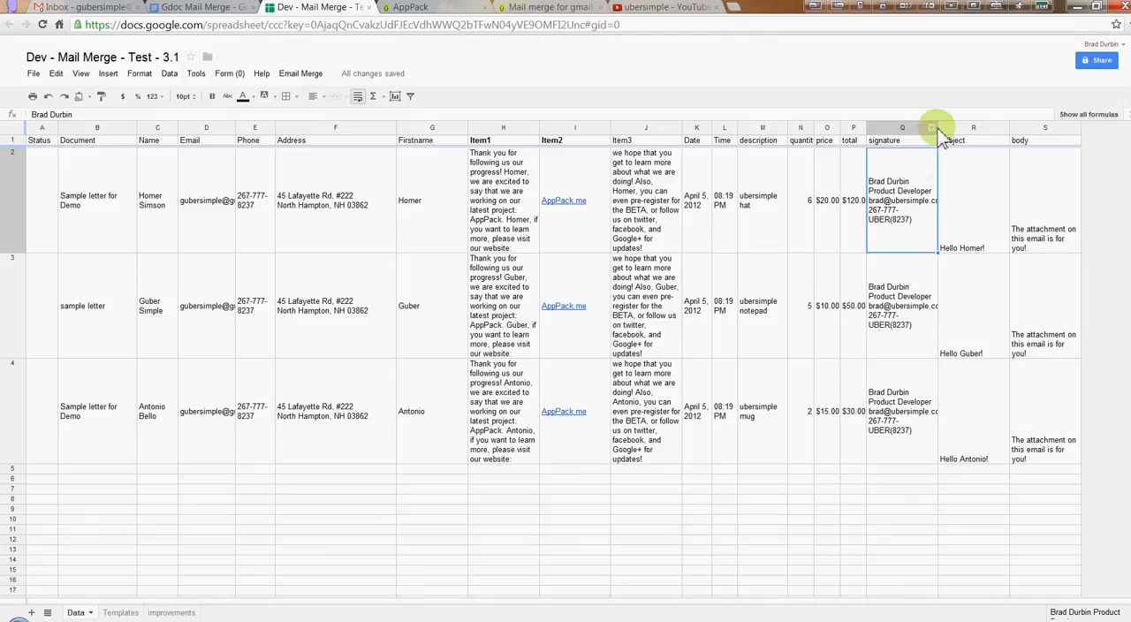
drag(939, 127, 984, 127)
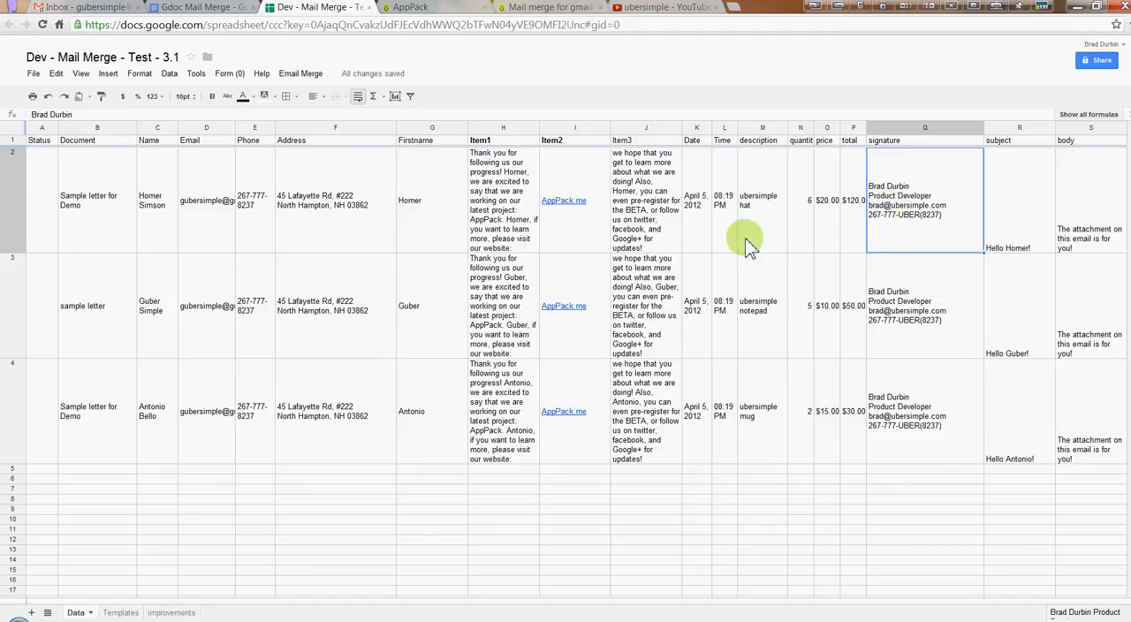
click(664, 237)
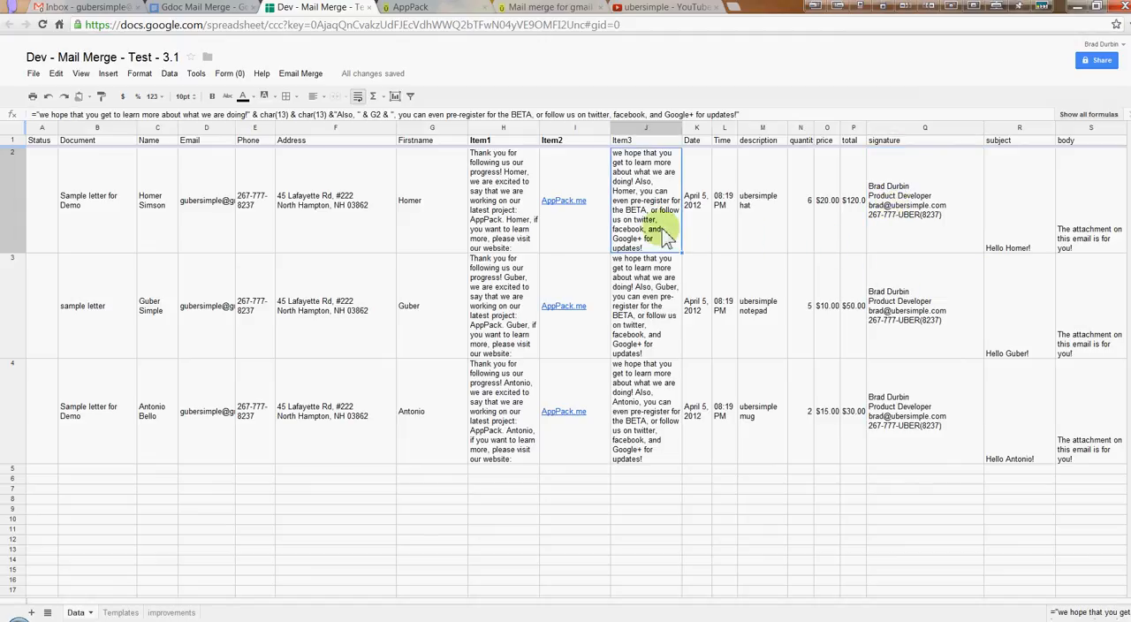
Start the Email Merge send for all contacts in the merge spreadsheet and confirm sending the emails now
click(305, 74)
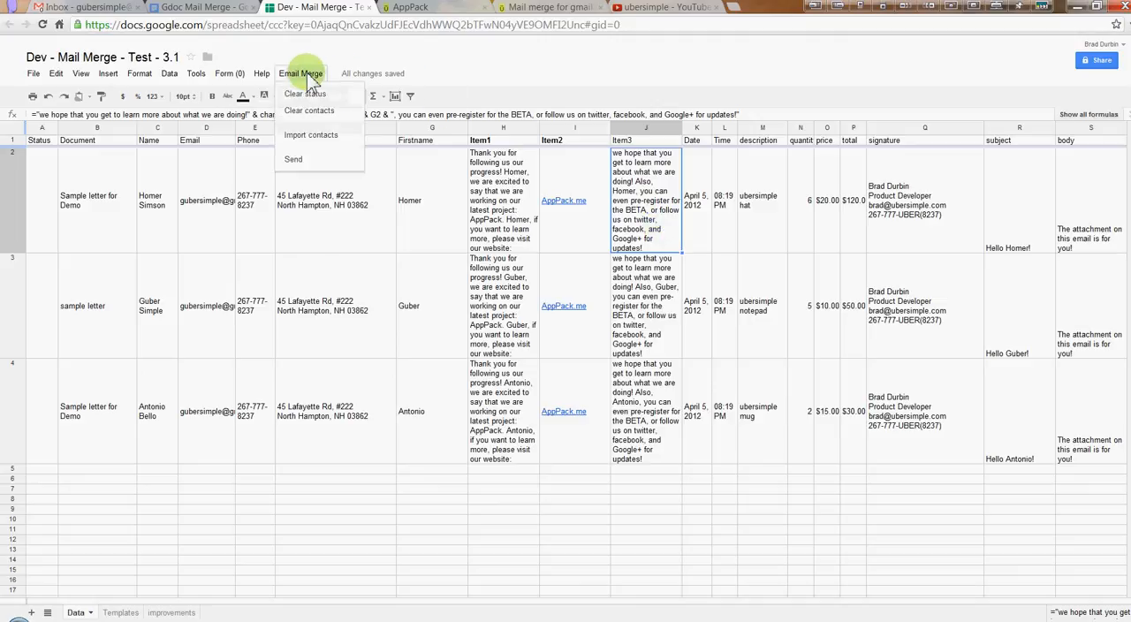
click(294, 160)
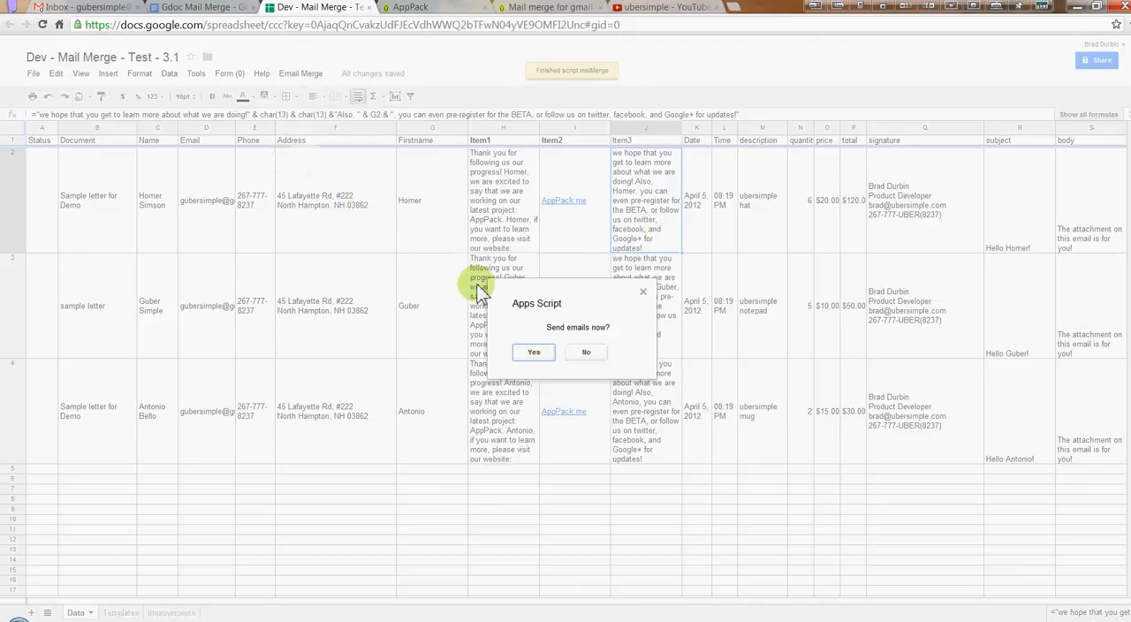
click(535, 352)
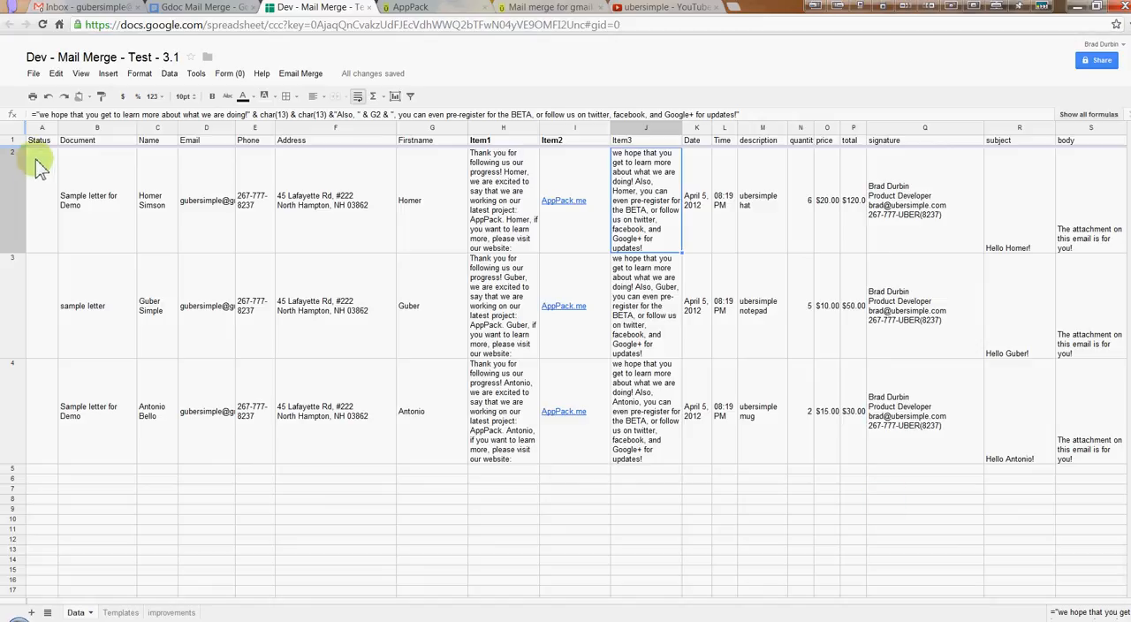
Align the Status column (column A) vertically to the middle of its cells
click(53, 231)
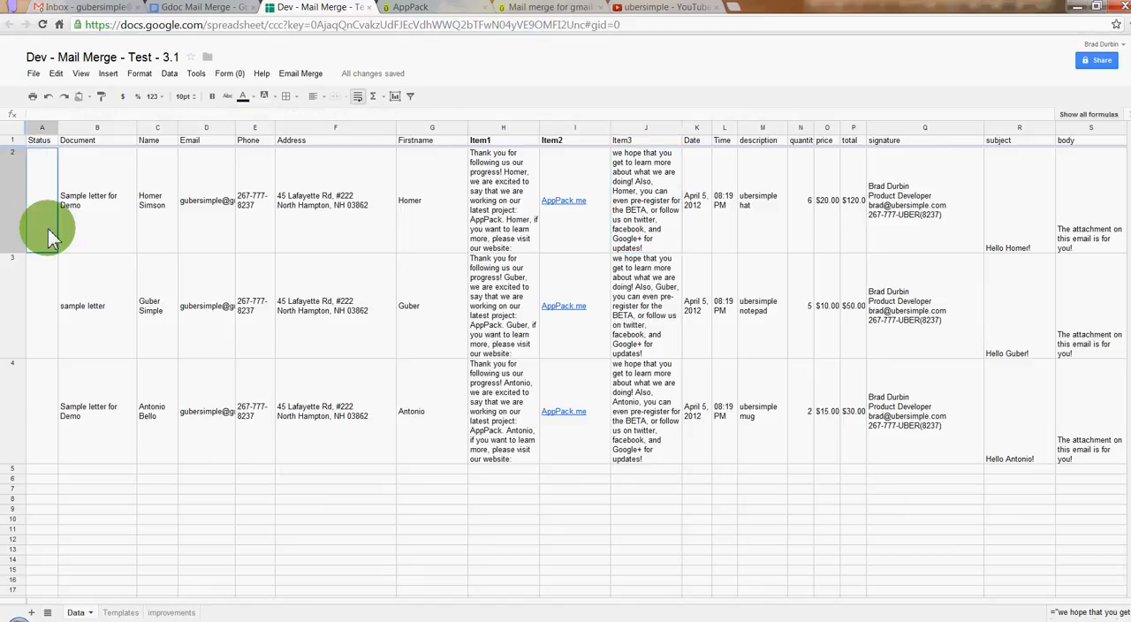
click(42, 128)
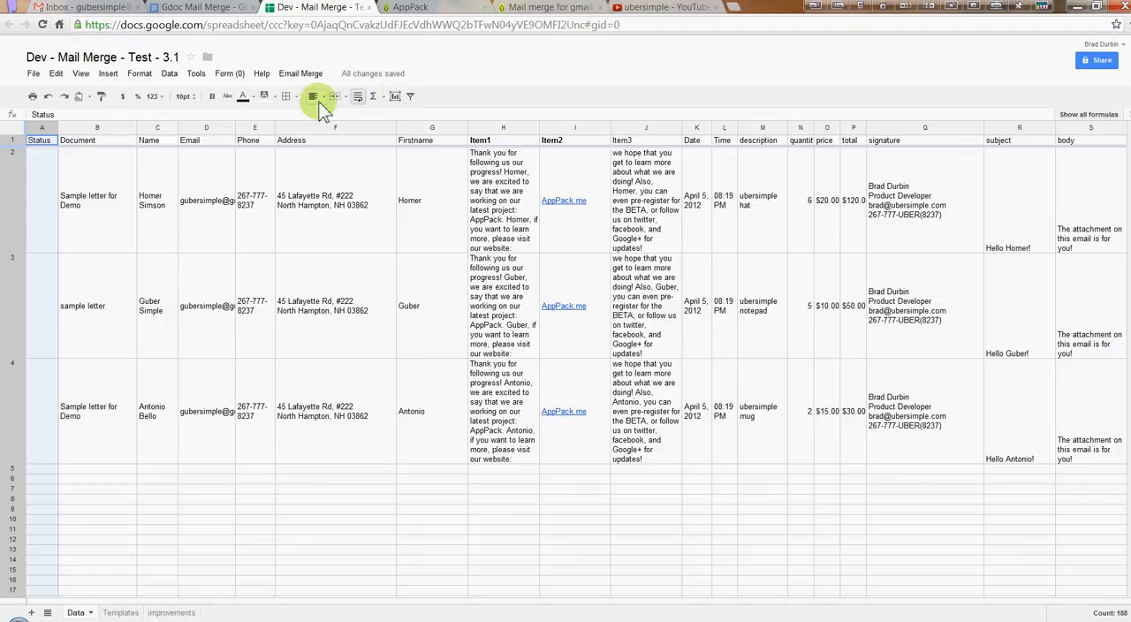
click(315, 97)
click(333, 133)
click(84, 219)
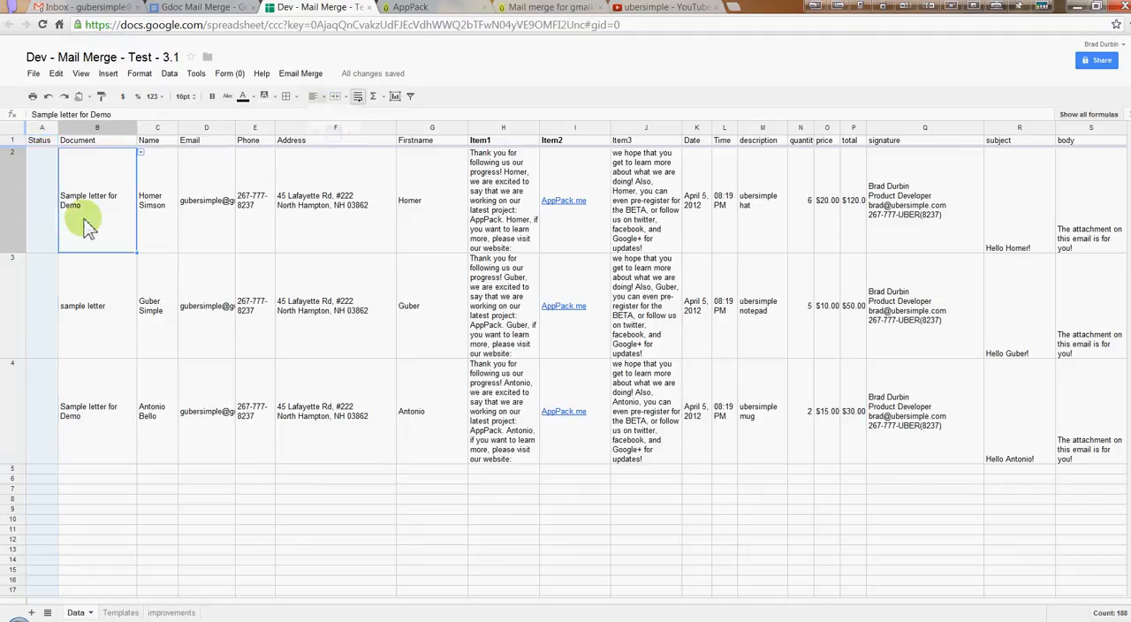
Monitor the sending progress by checking the Status cells, the Email addresses in column D and the Gmail inbox
click(39, 211)
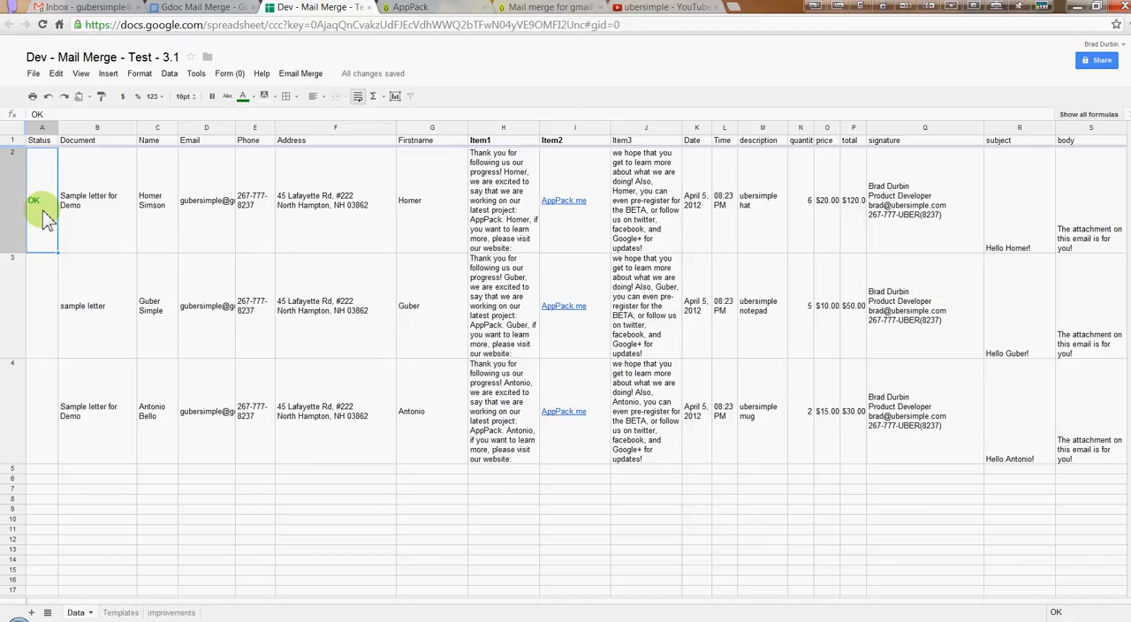
click(40, 298)
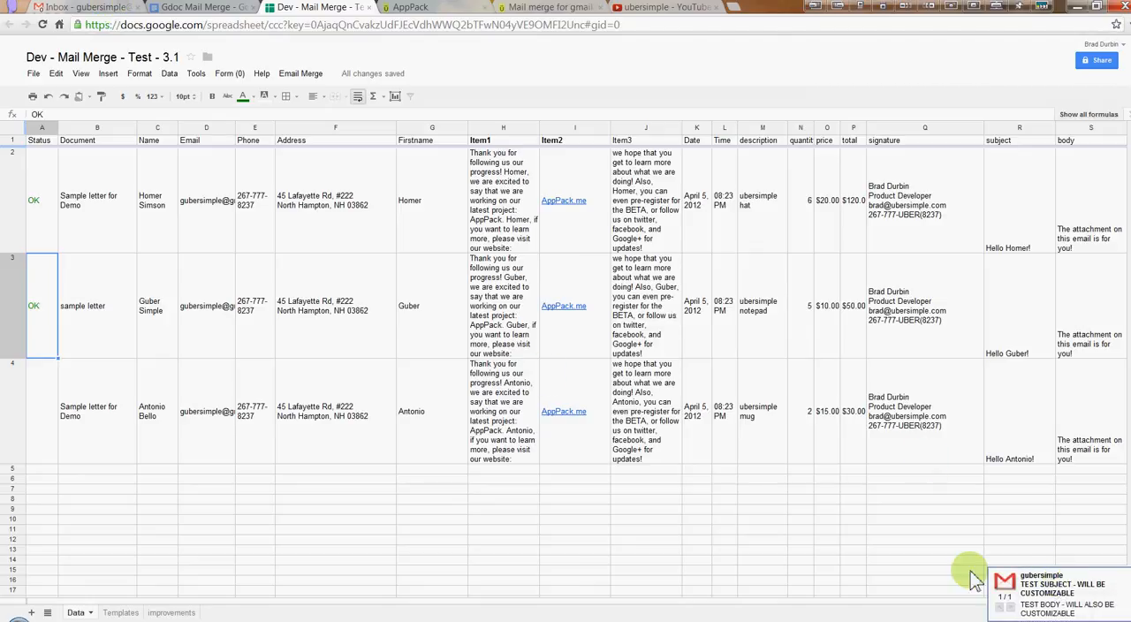
click(99, 10)
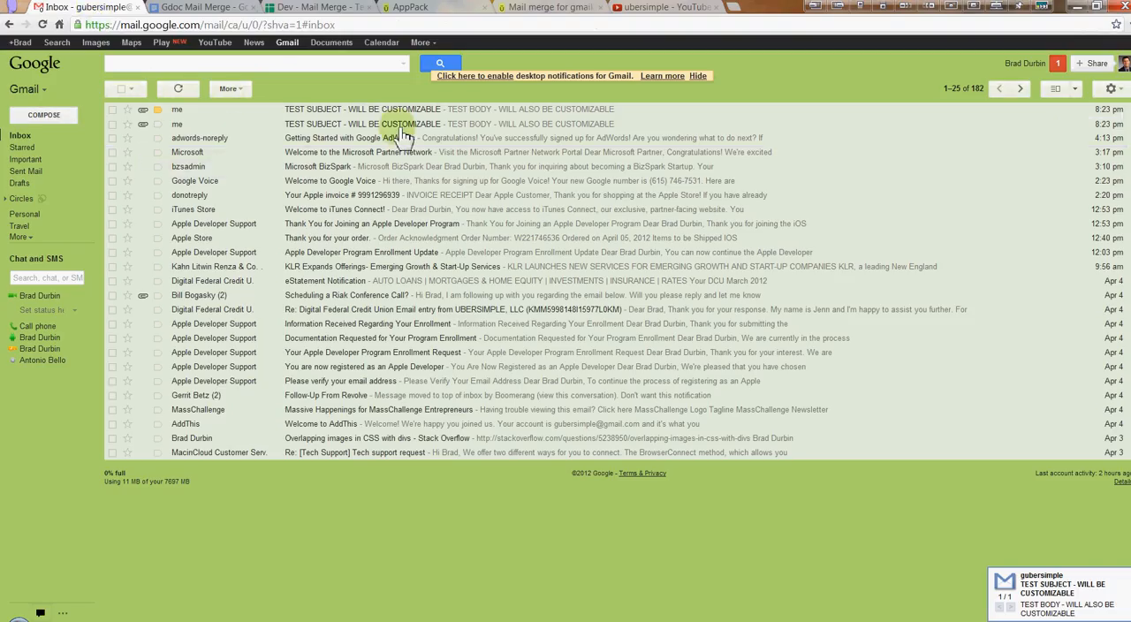
click(305, 12)
click(202, 309)
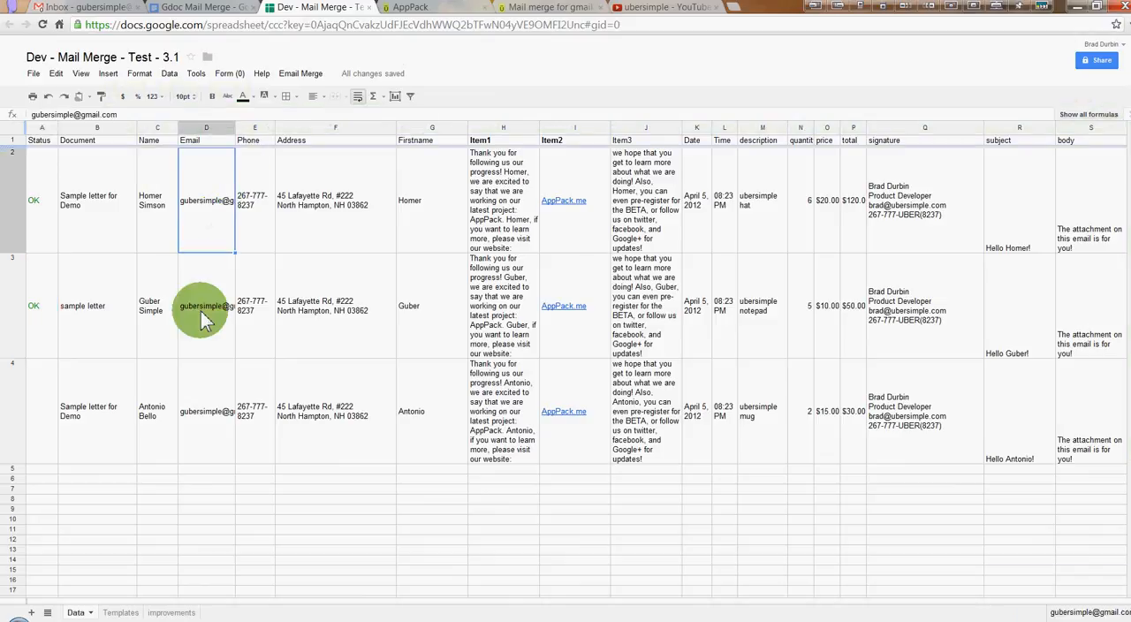
click(212, 399)
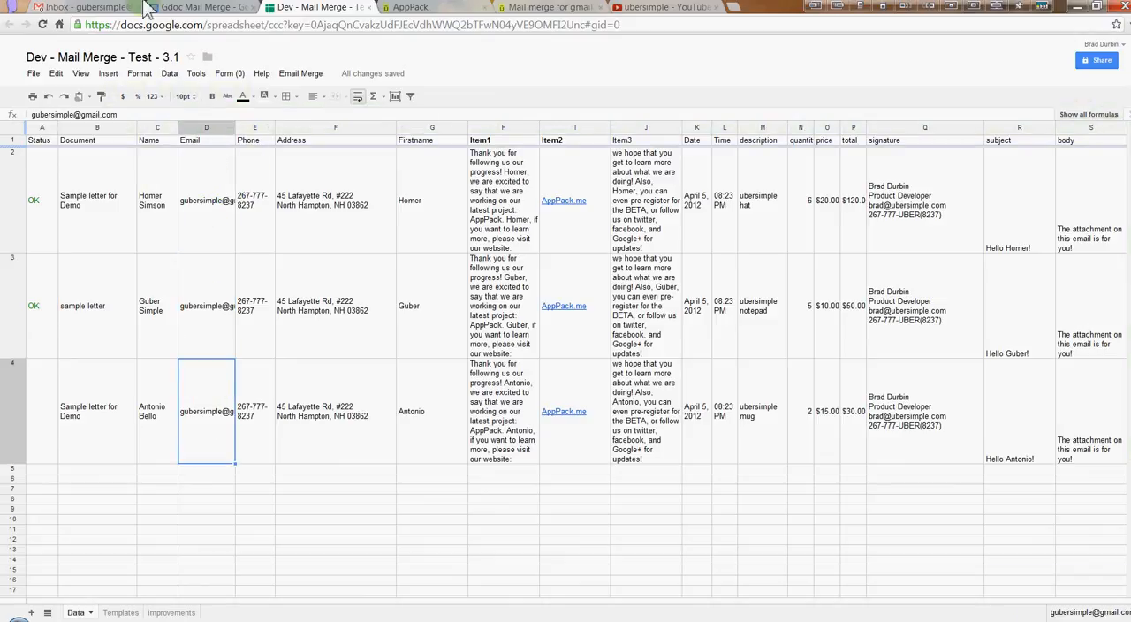
click(105, 10)
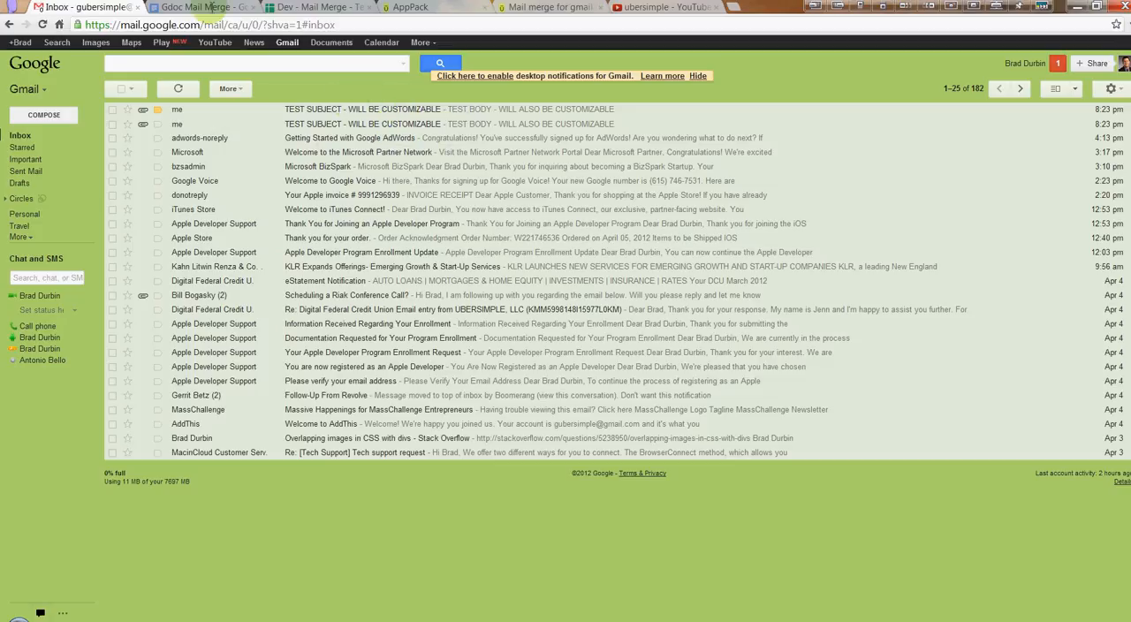
Return to the merge spreadsheet, review the Email Merge summary including the remaining daily email allowance, and close it
click(311, 10)
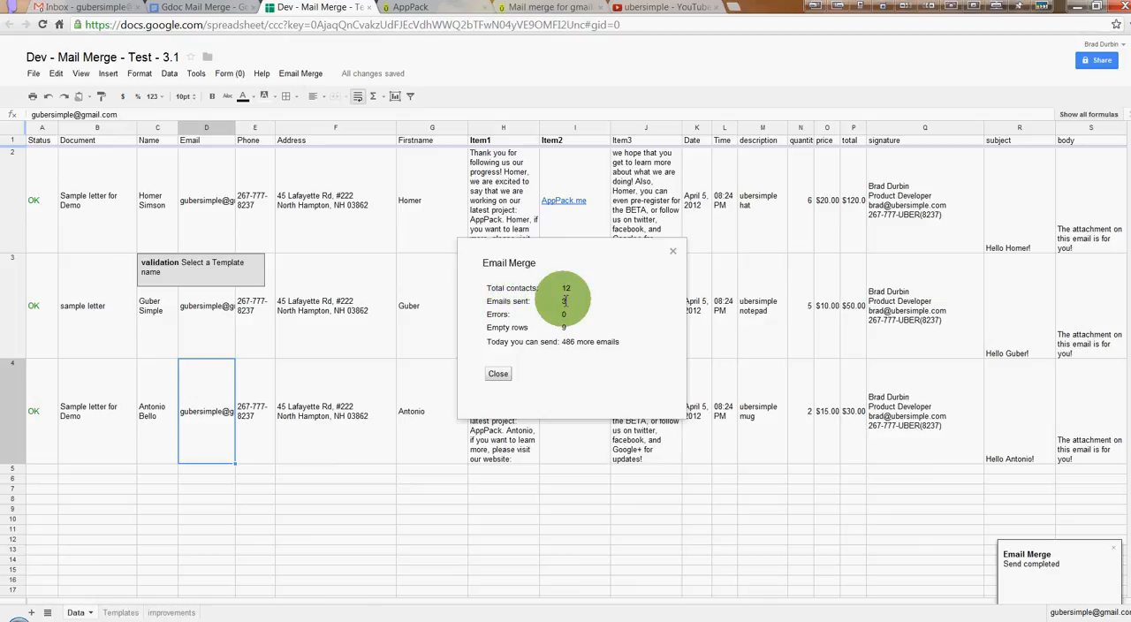
double_click(566, 341)
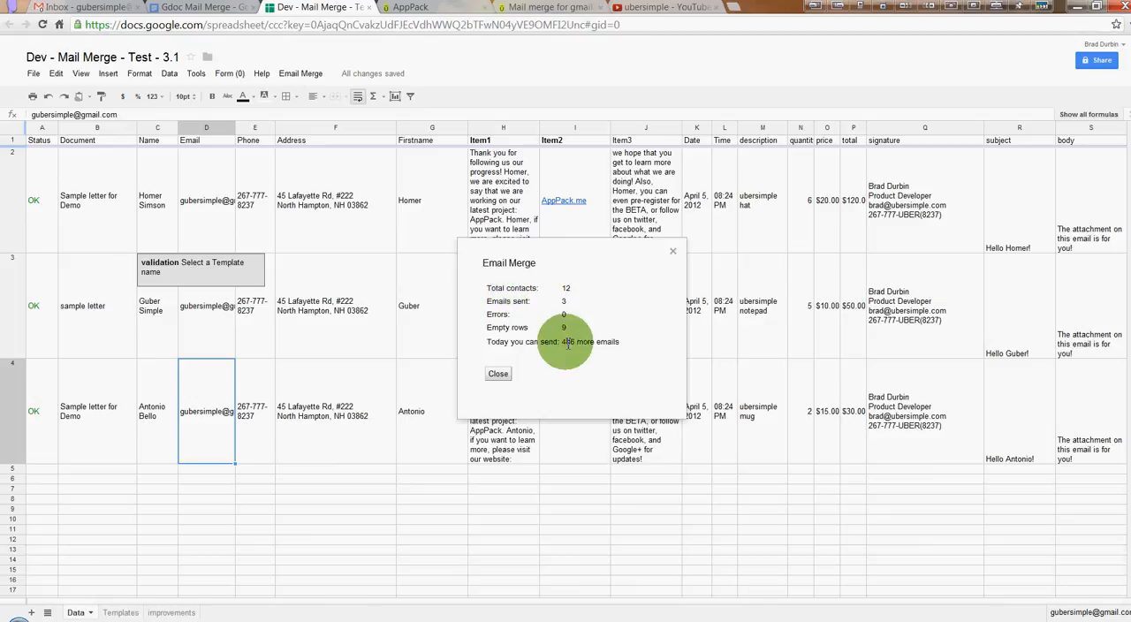
click(498, 373)
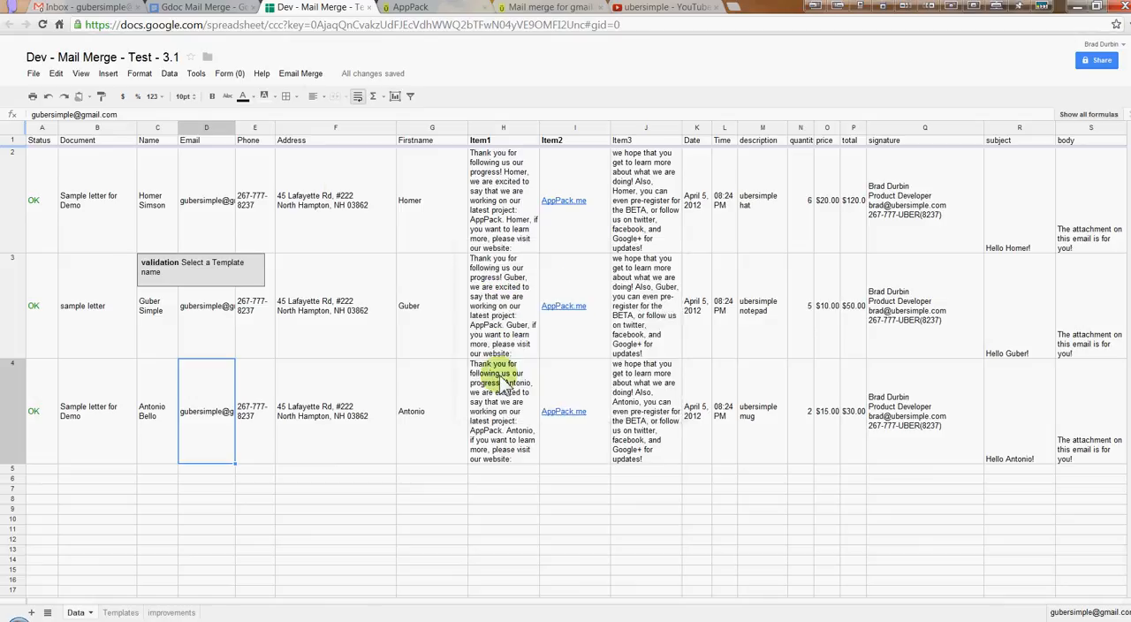
Look through the received "TEST SUBJECT - WILL BE CUSTOMIZABLE" emails in Gmail and check the PDF attached to each
click(110, 11)
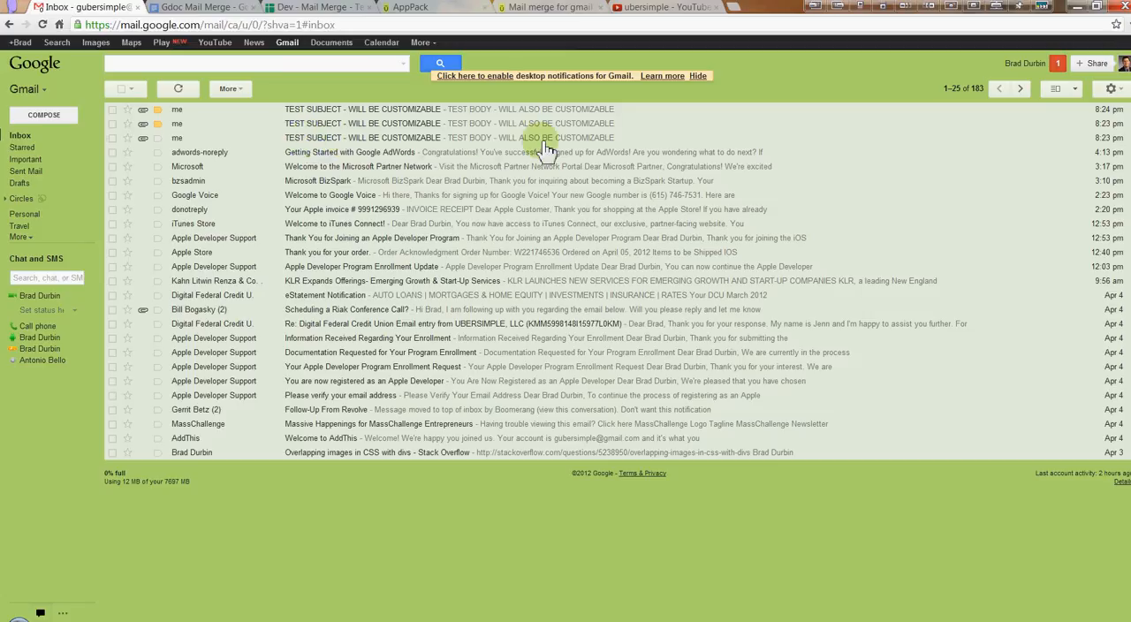
click(390, 139)
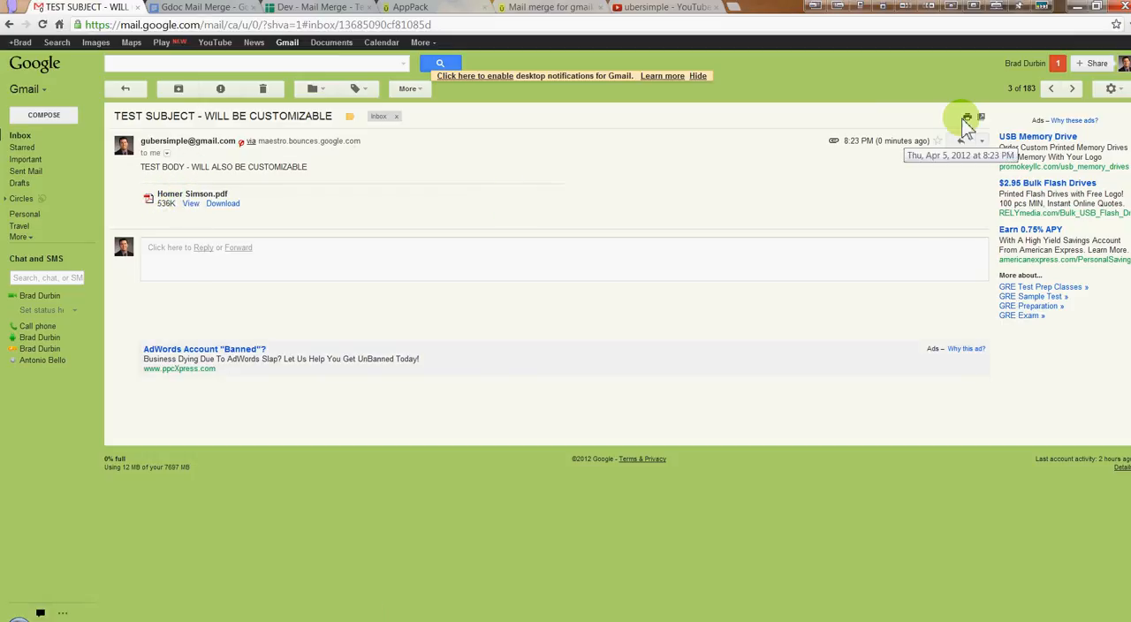
click(1053, 88)
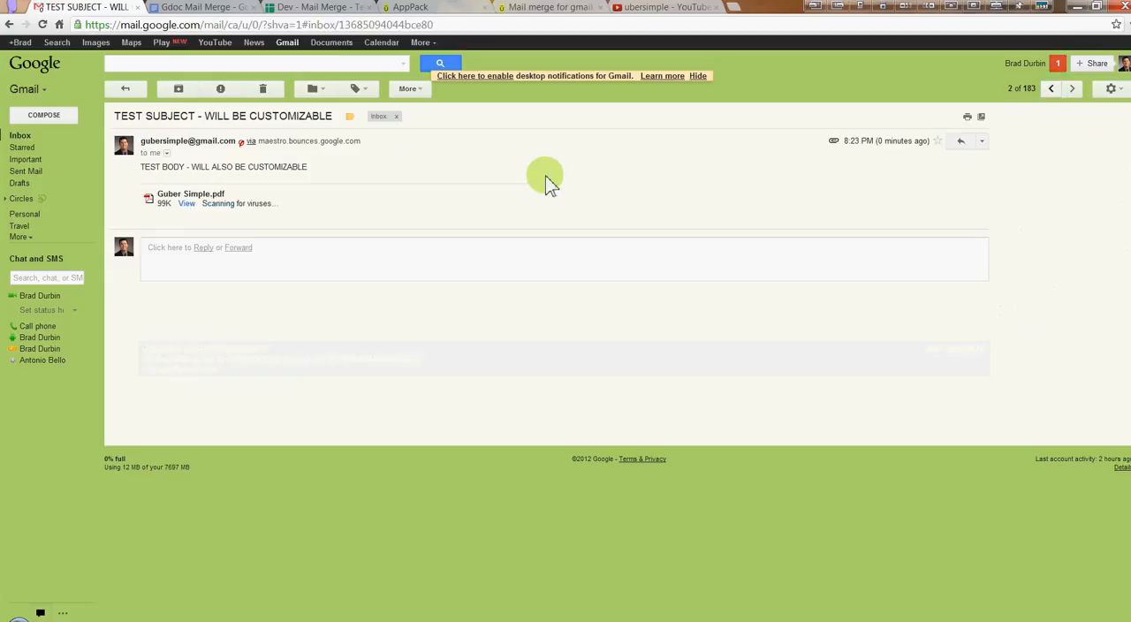
click(1052, 88)
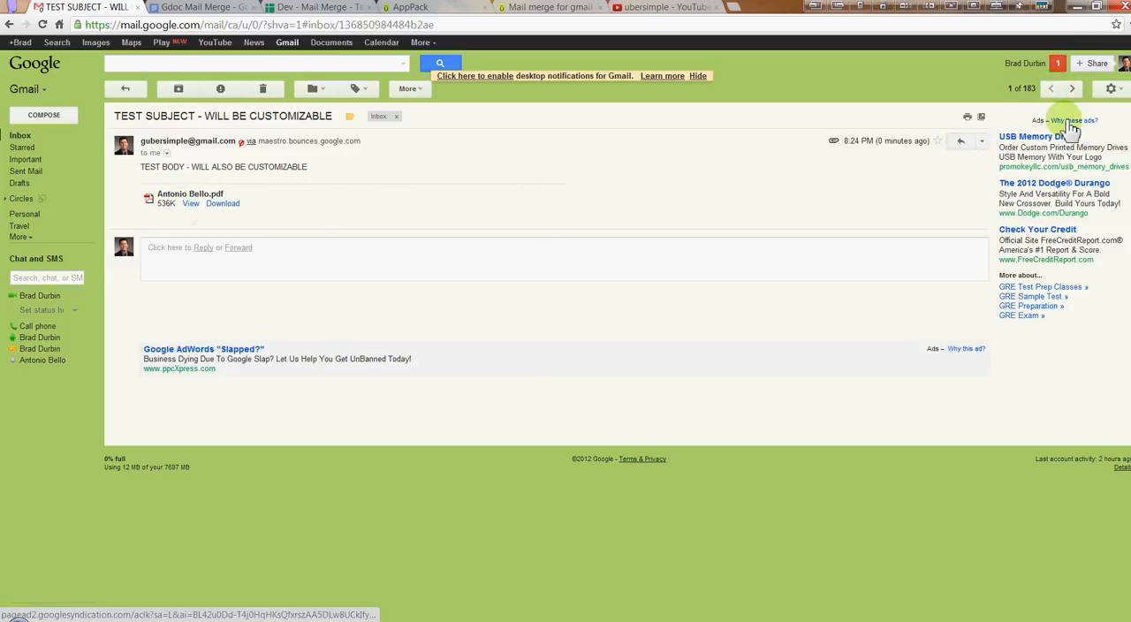
click(1072, 88)
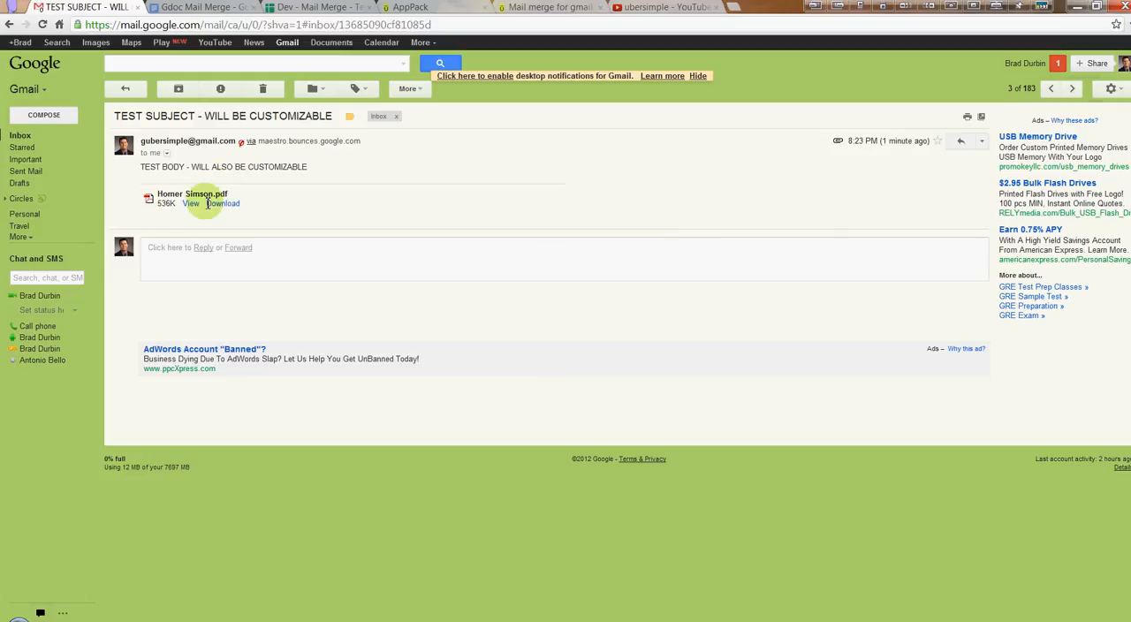
View the PDF attached to the earliest merged email and compare its date and address block with the Gdoc Mail Merge template placeholders
click(189, 205)
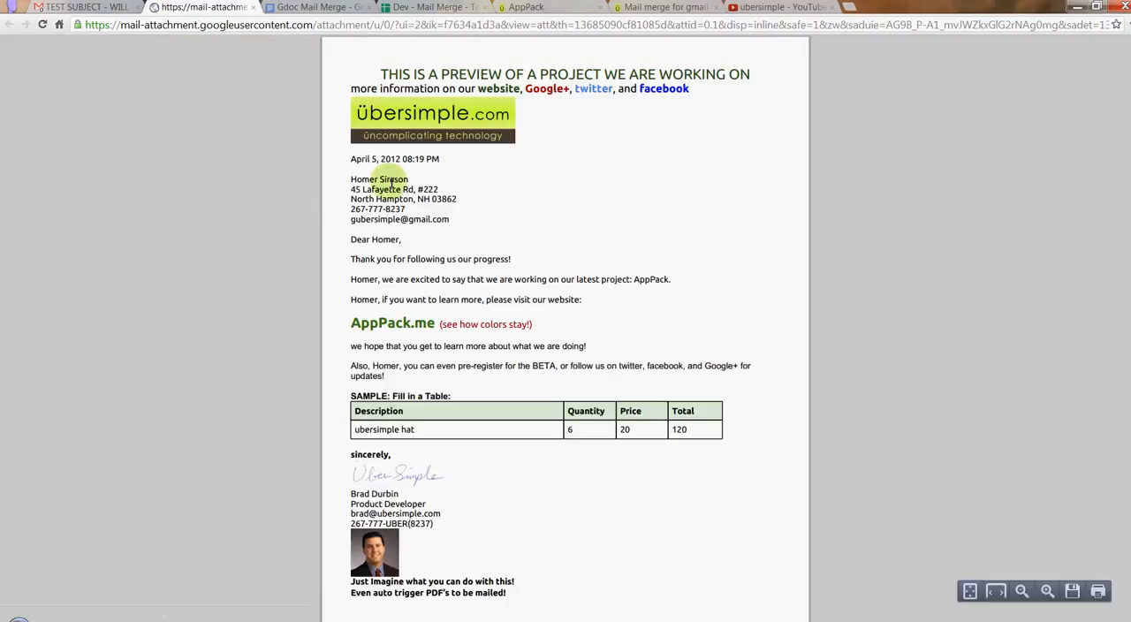
click(326, 7)
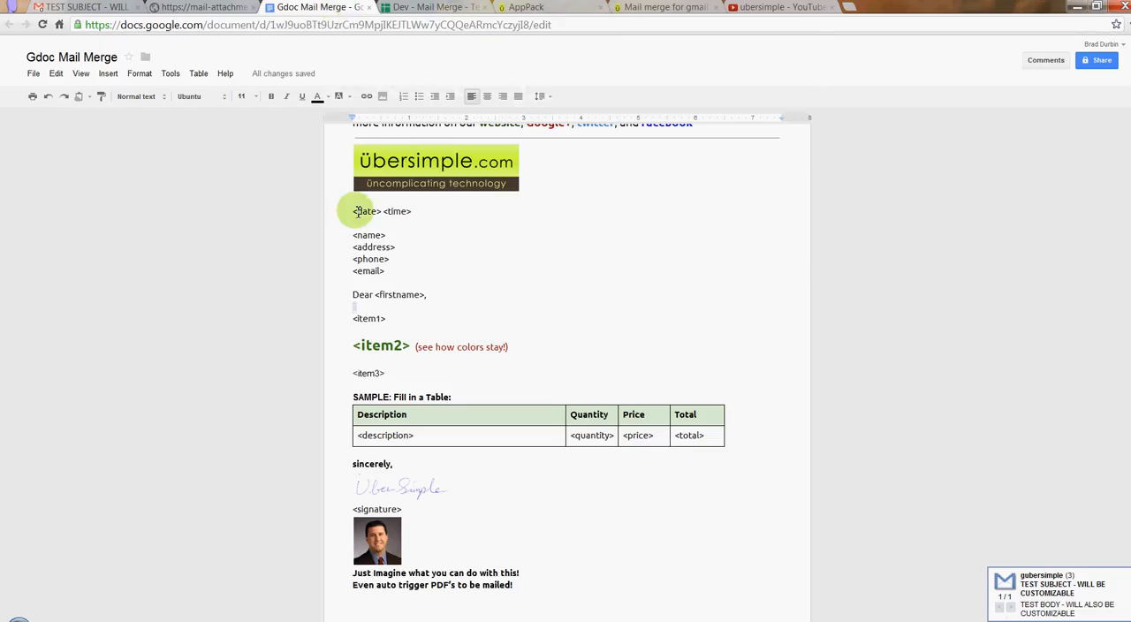
drag(353, 211, 394, 271)
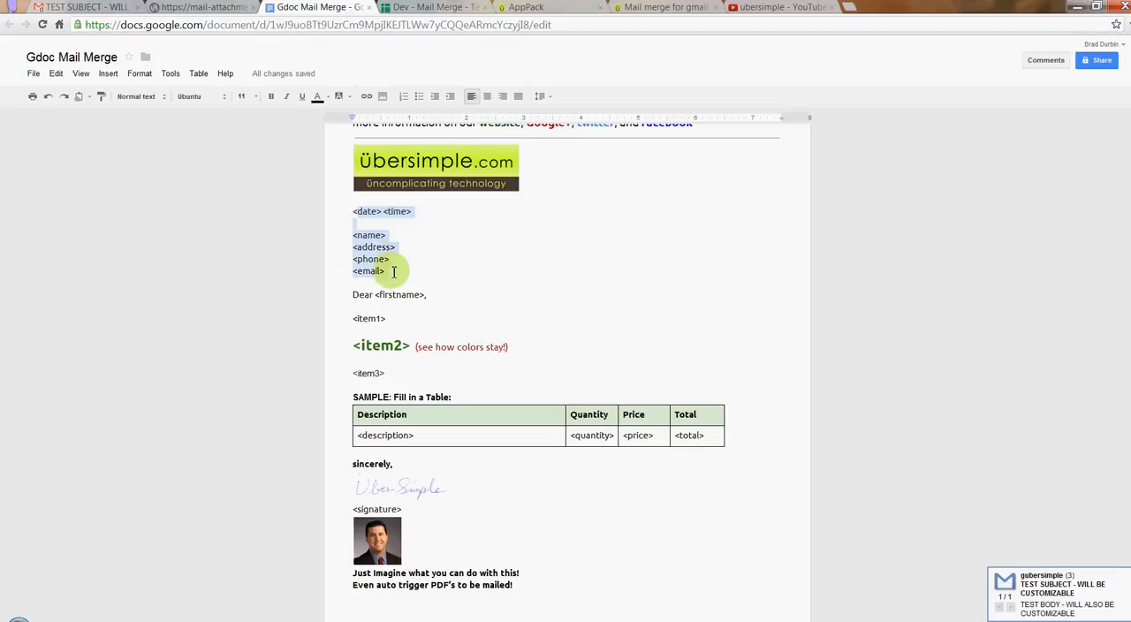
click(221, 8)
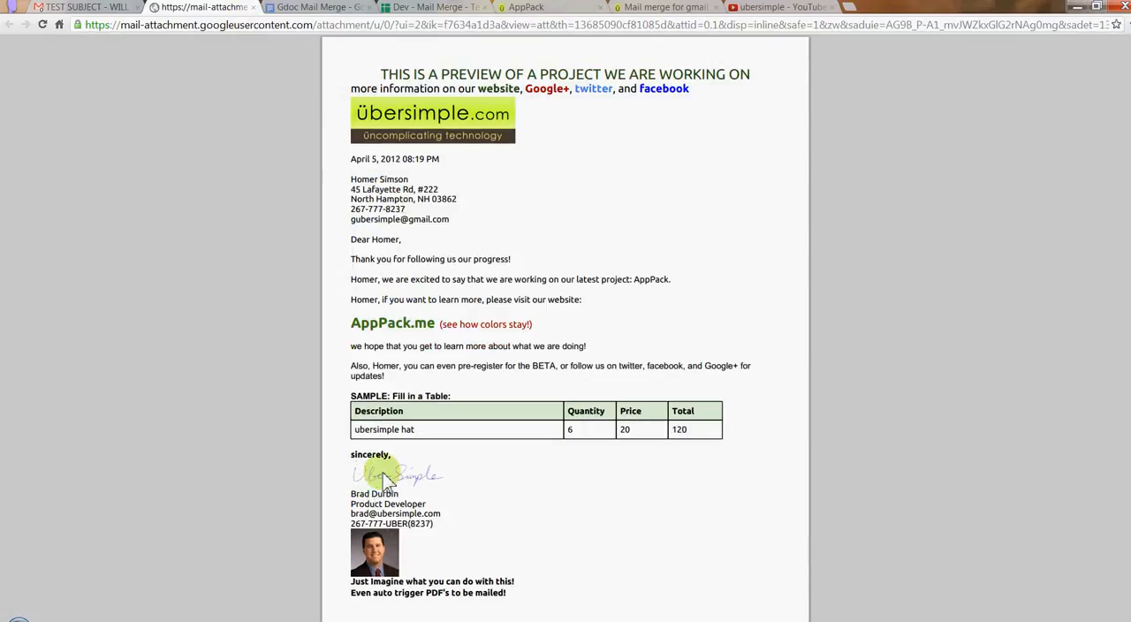
Compare the signature block in the merged PDF with the <signature> placeholder in the template document
drag(352, 492, 431, 528)
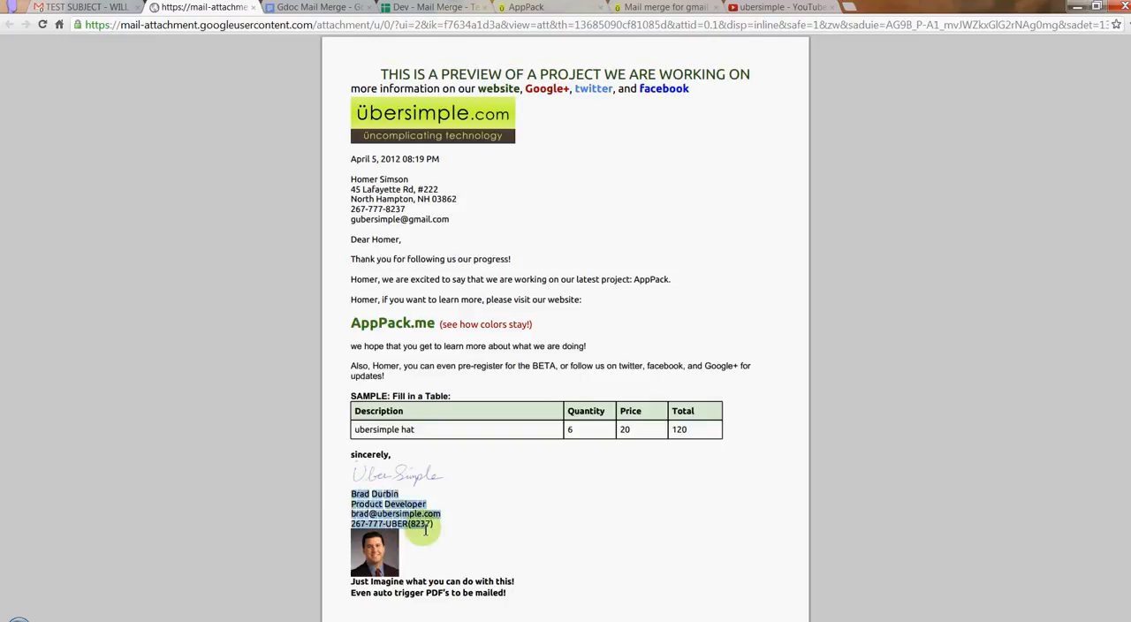
click(336, 12)
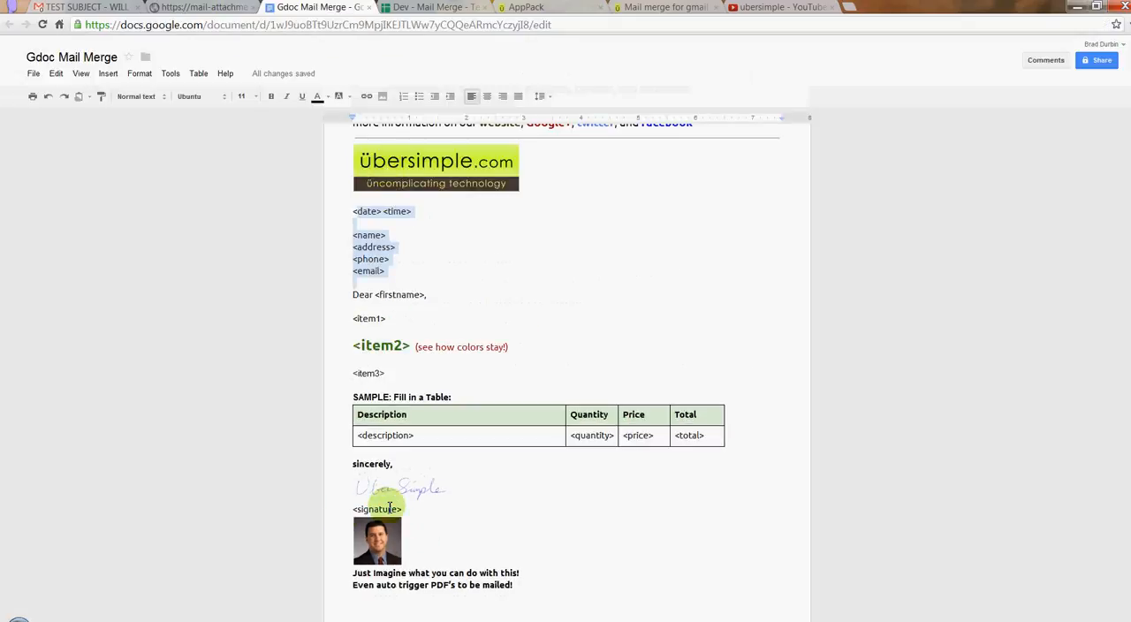
click(393, 510)
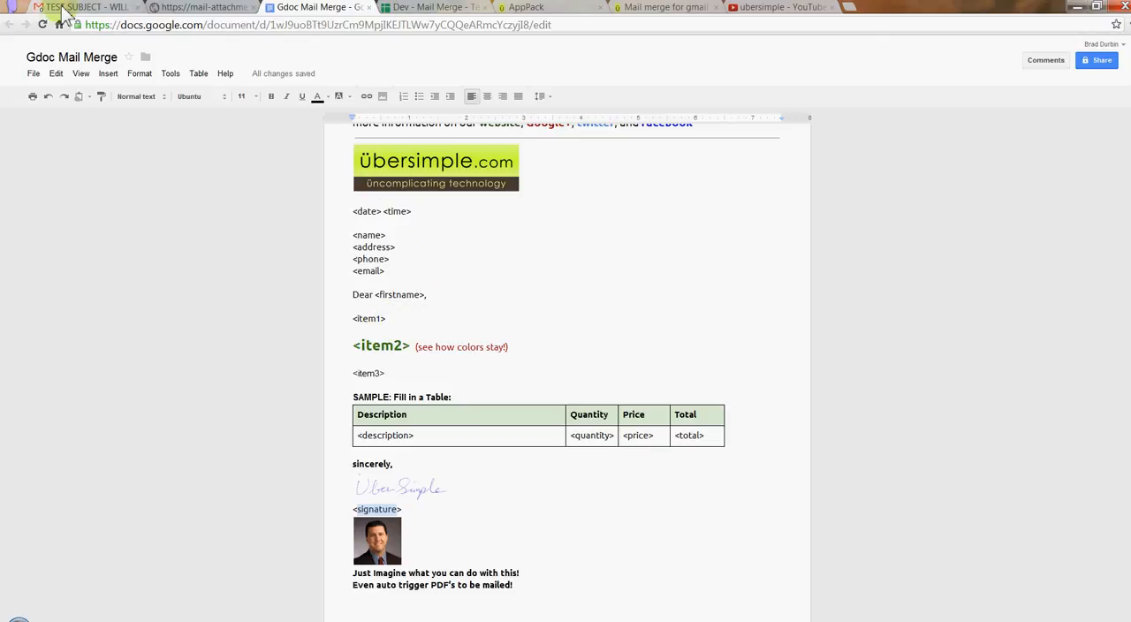
click(202, 13)
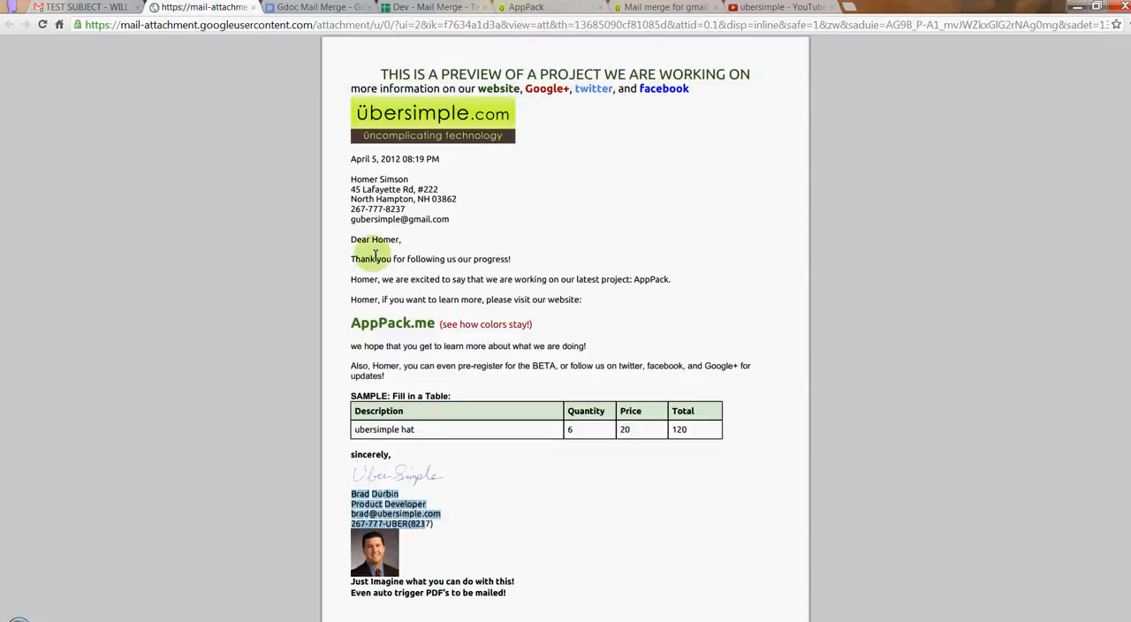
Switch to the "Mail merge for gmail" project page on ubersimple.com and read its setup instructions
click(142, 10)
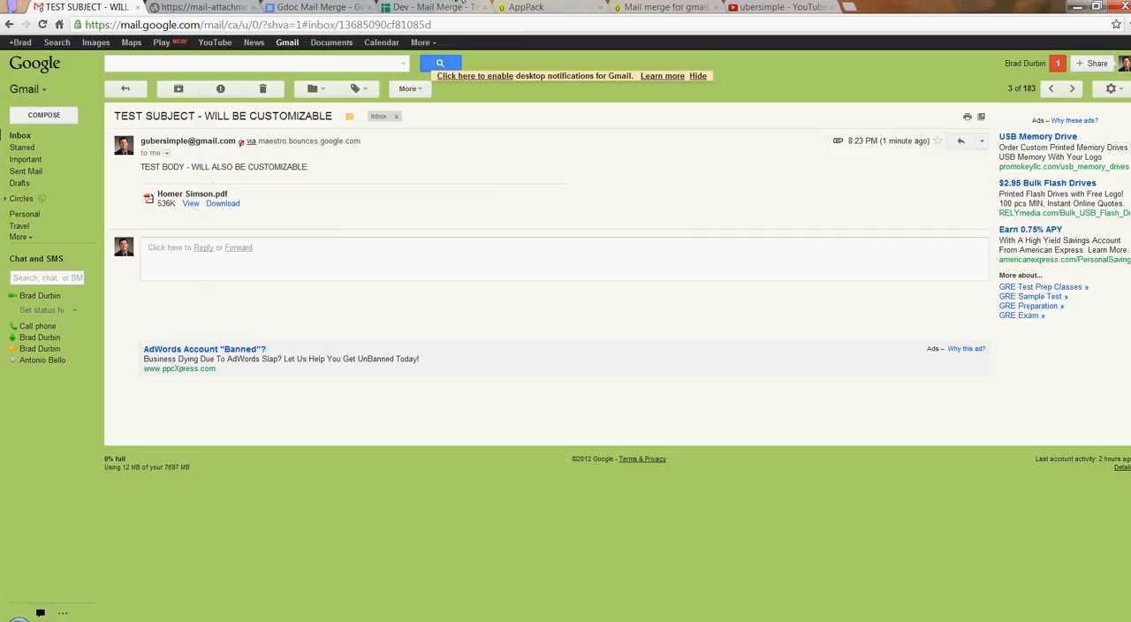
click(318, 11)
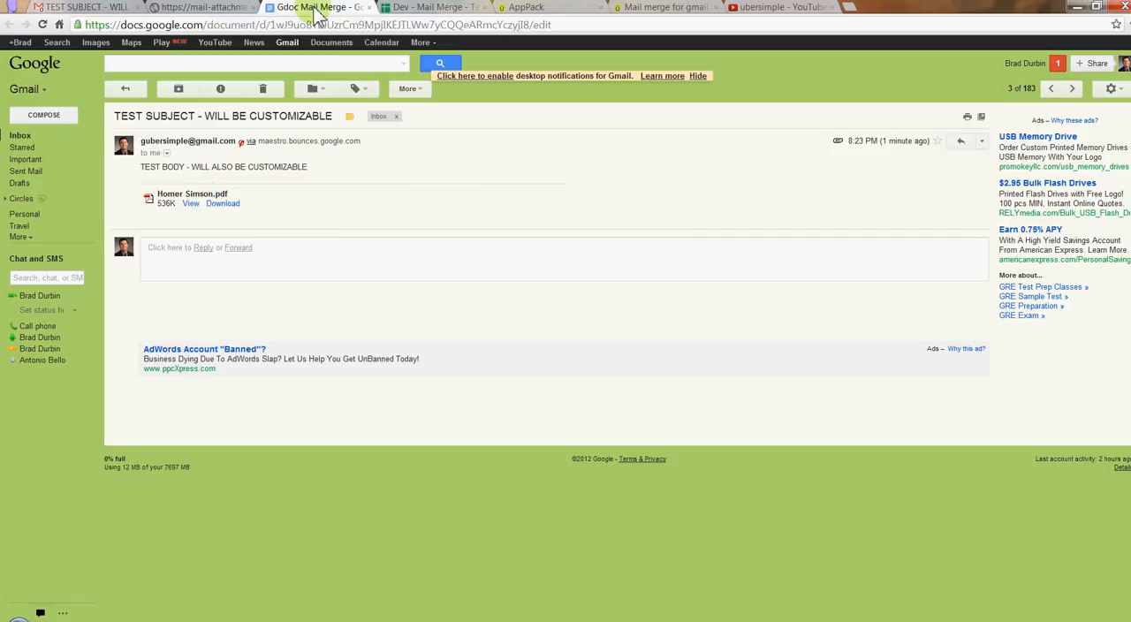
click(526, 9)
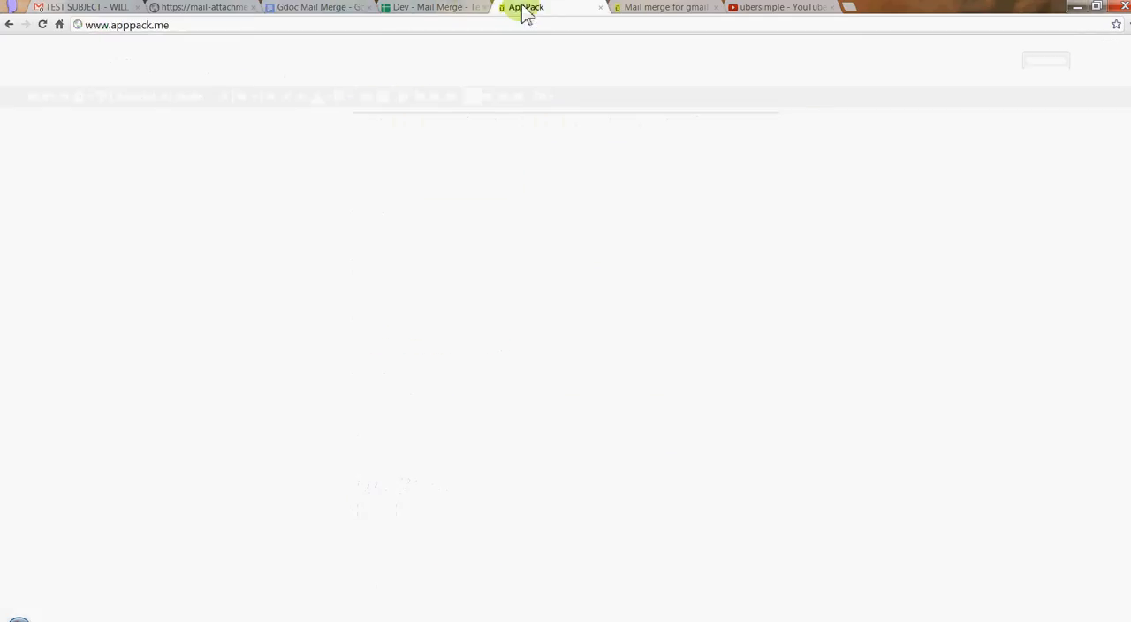
click(662, 8)
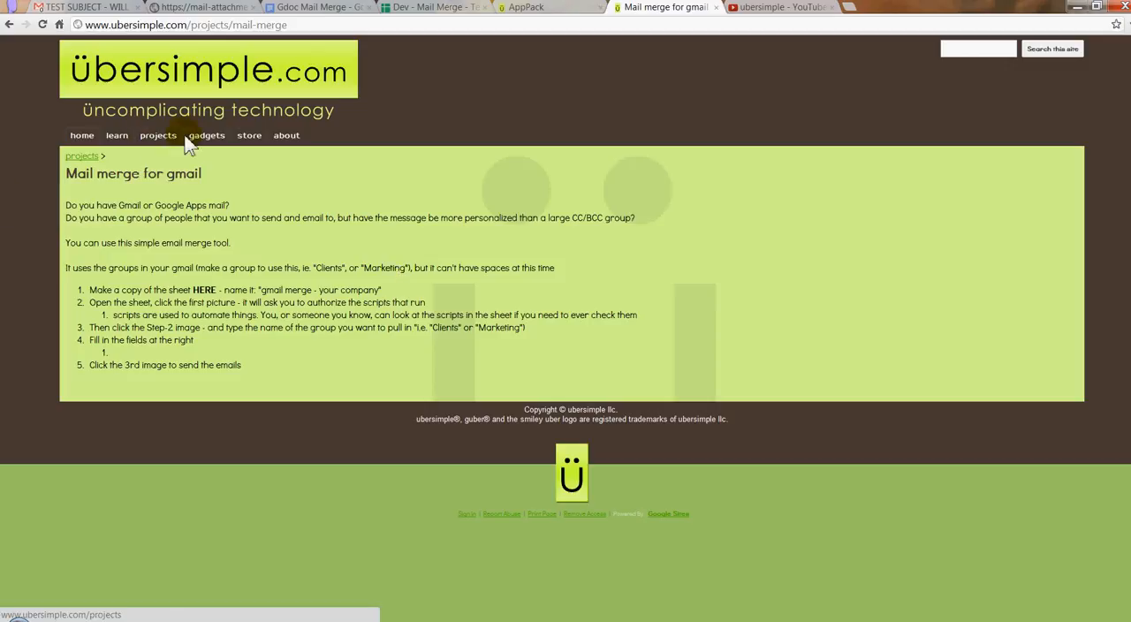
Go to the ubersimple.com home page, look over its project listings and view the pages offered under about
click(83, 138)
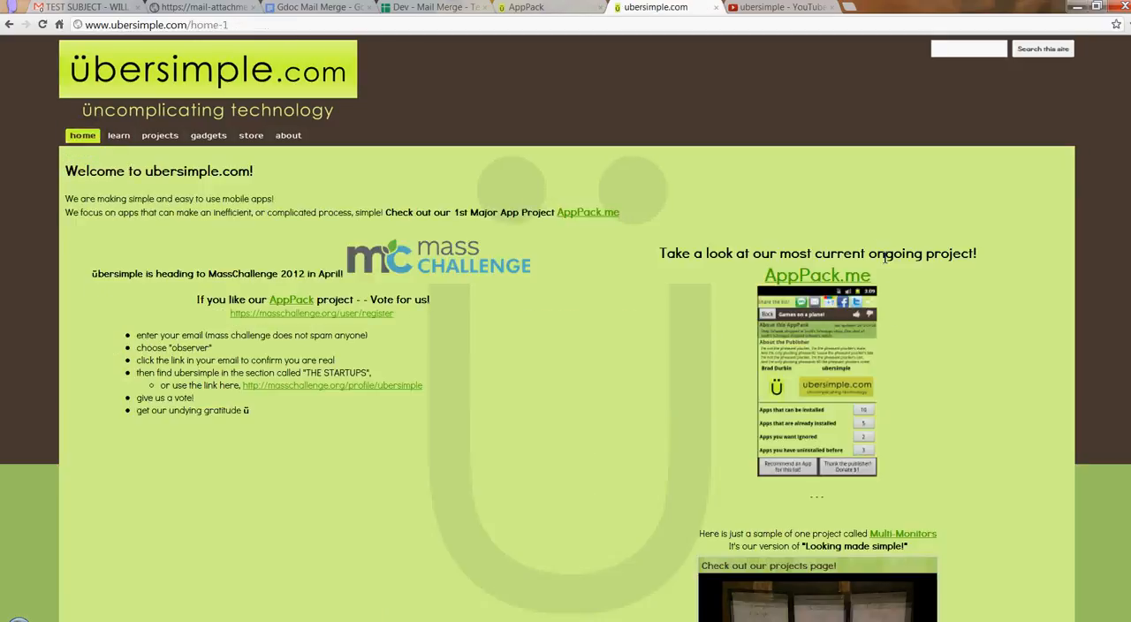
scroll(653, 277, down, 2)
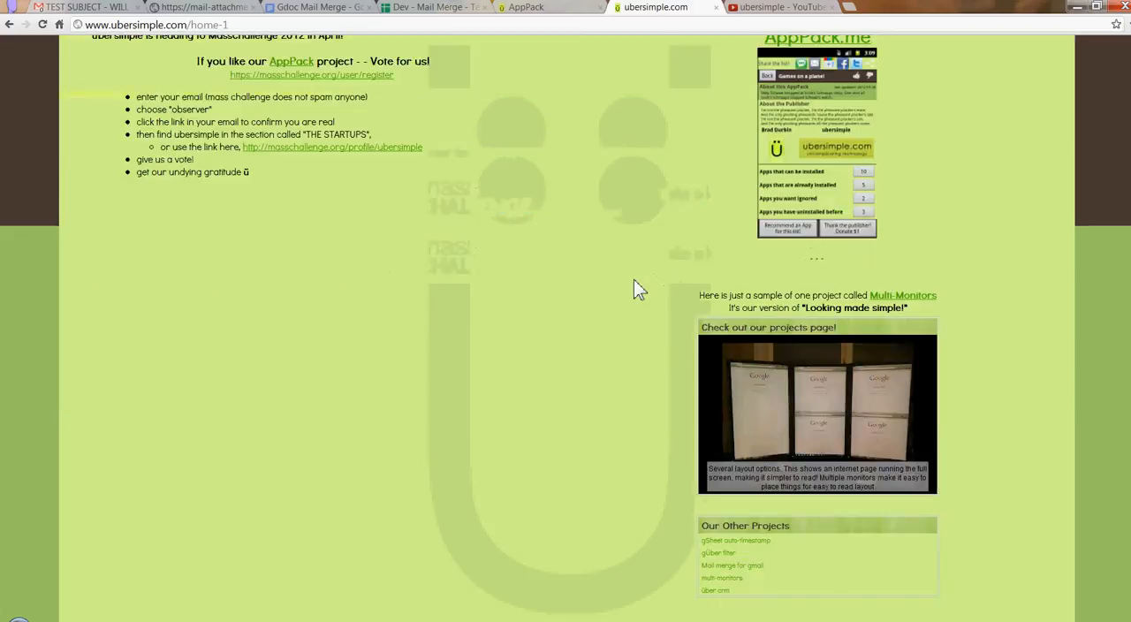
scroll(632, 279, up, 2)
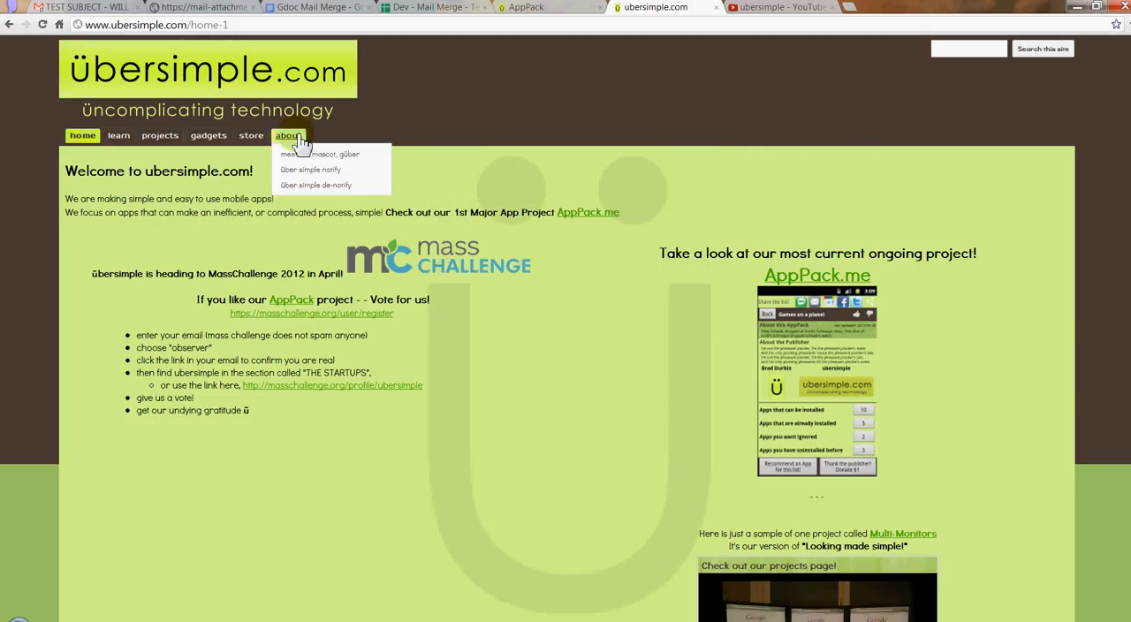
mouse_move(301, 141)
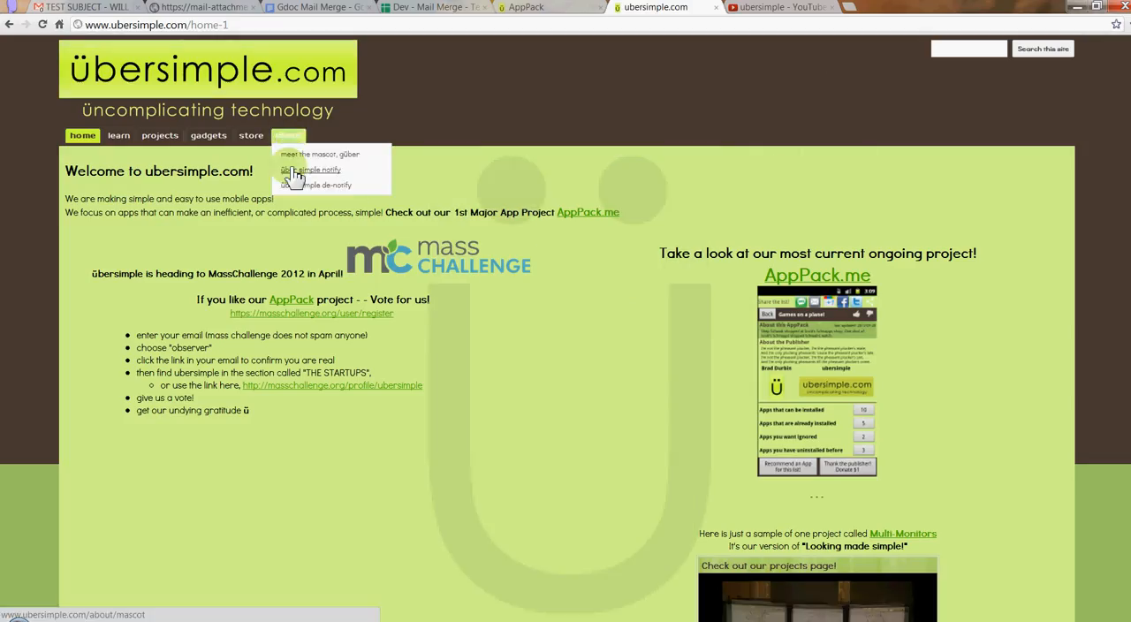